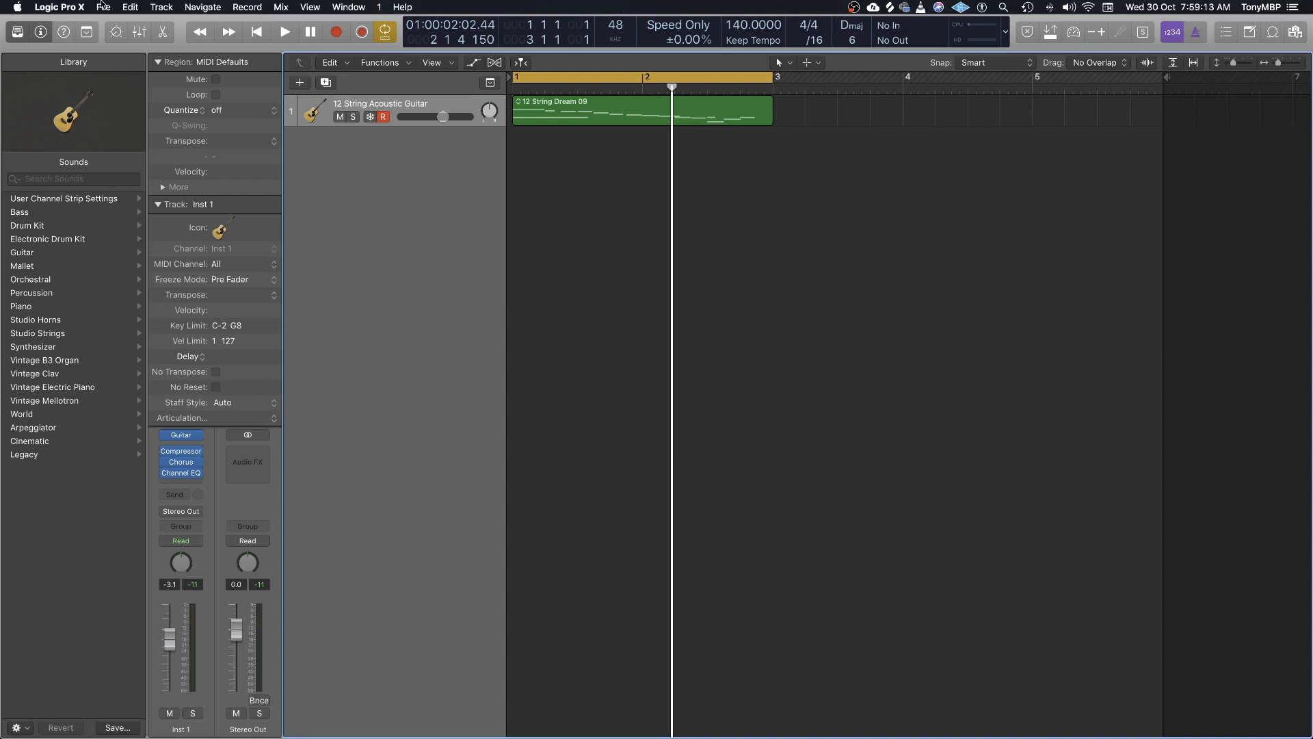
# - Open the audio device preferences and set the I/O buffer size to 32 samples
pyautogui.click(71, 7)
pyautogui.moveTo(96, 43)
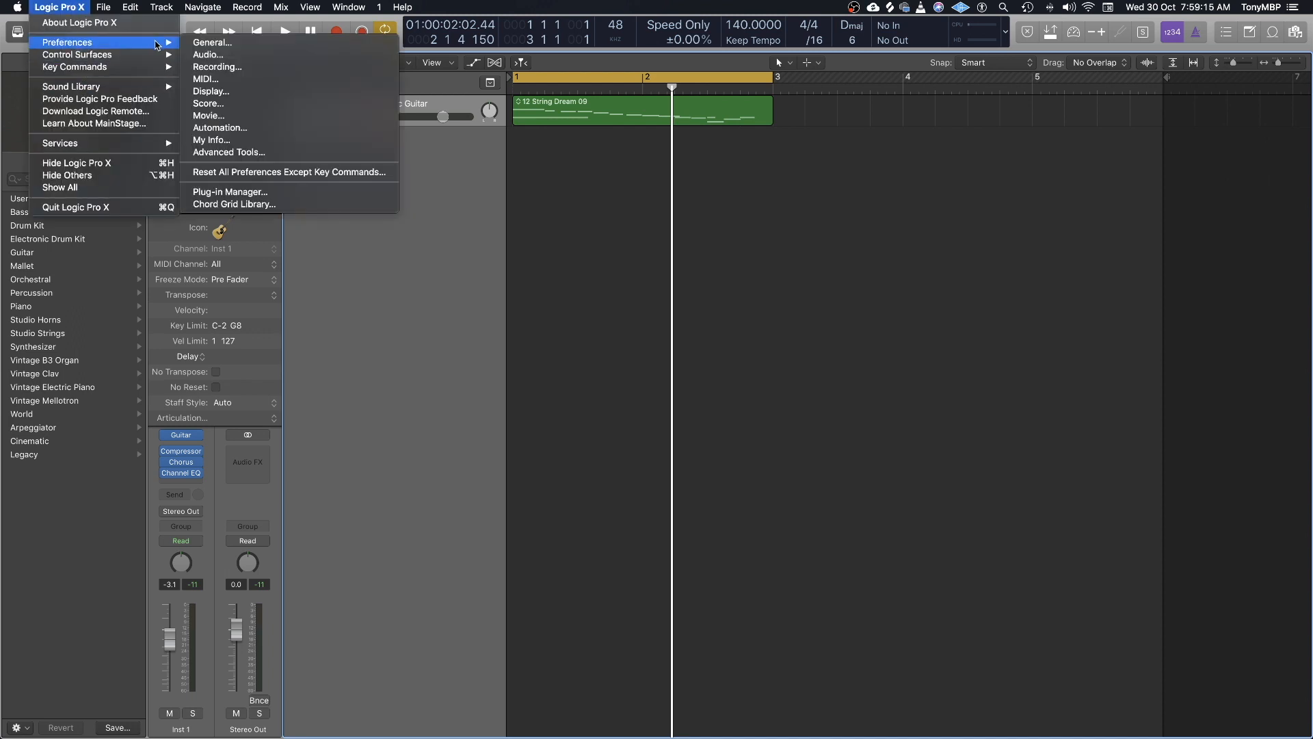
pyautogui.click(216, 56)
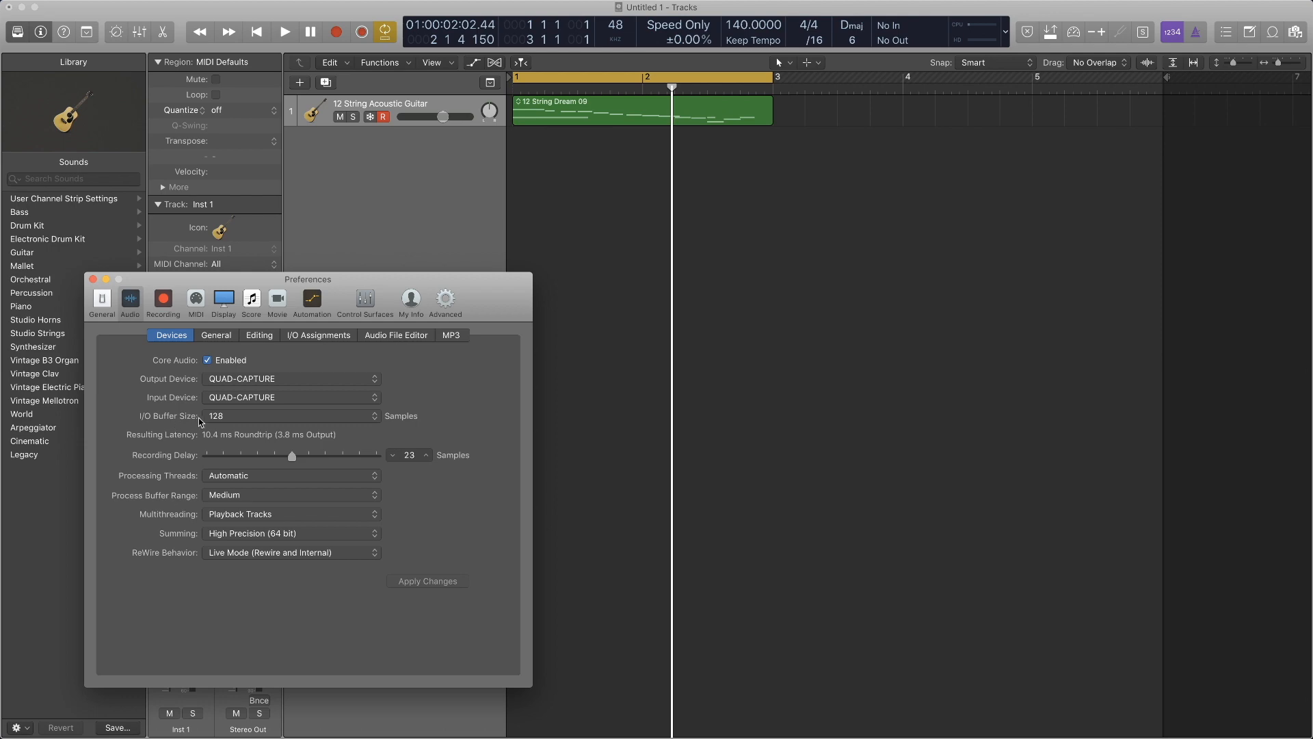
pyautogui.click(223, 417)
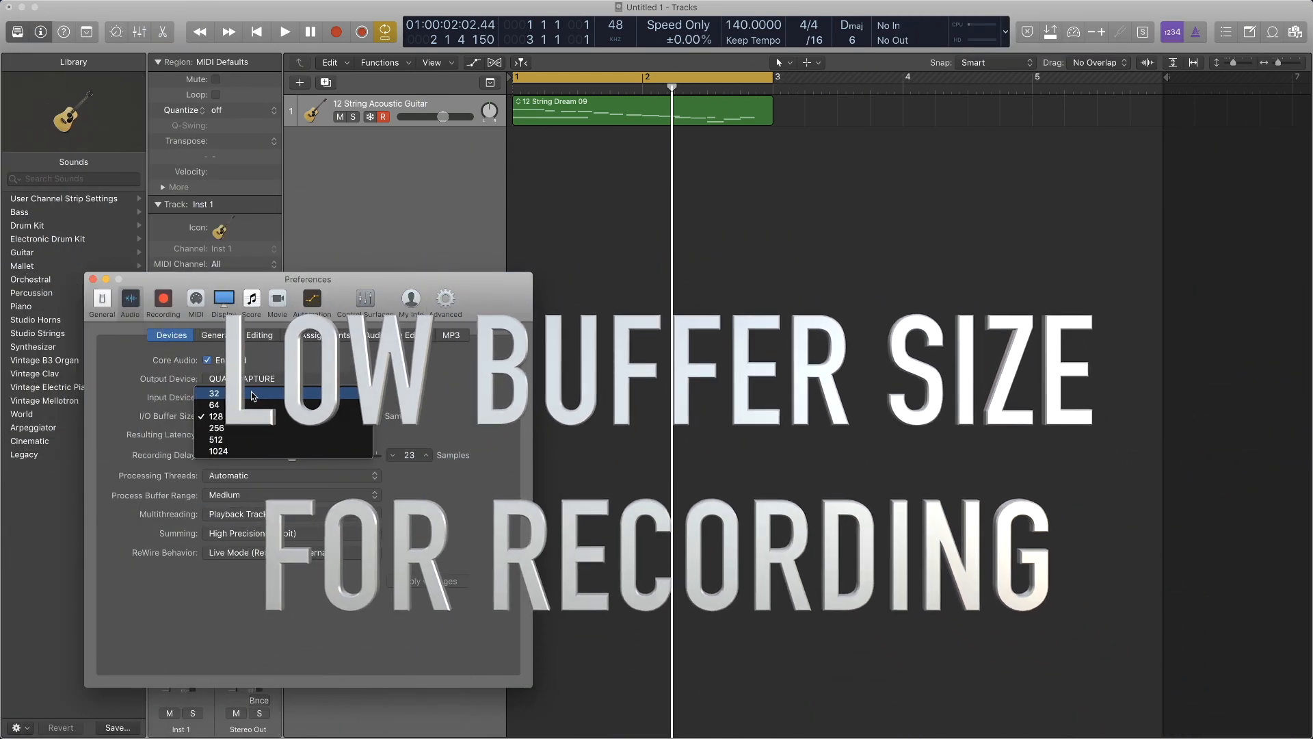
pyautogui.click(252, 395)
# - Try an I/O buffer size of 1024 samples, followed by 256 samples
pyautogui.click(255, 416)
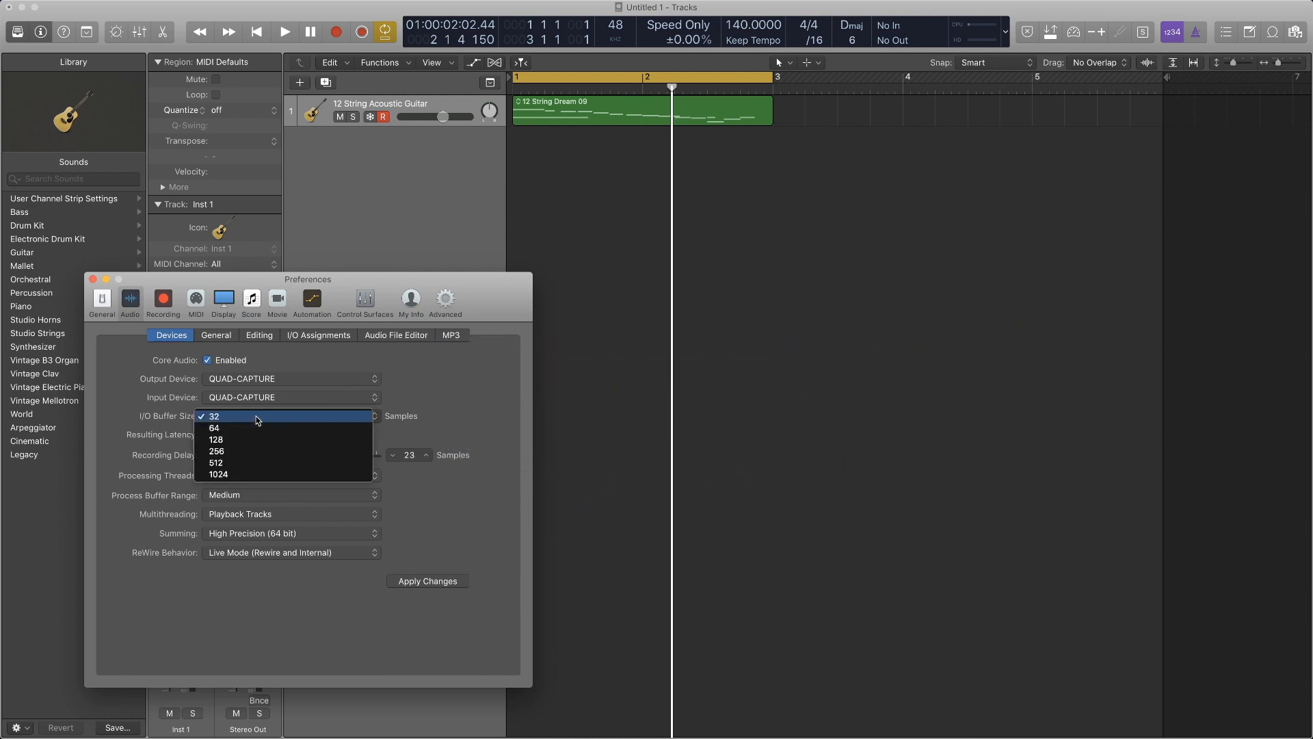
pyautogui.click(273, 474)
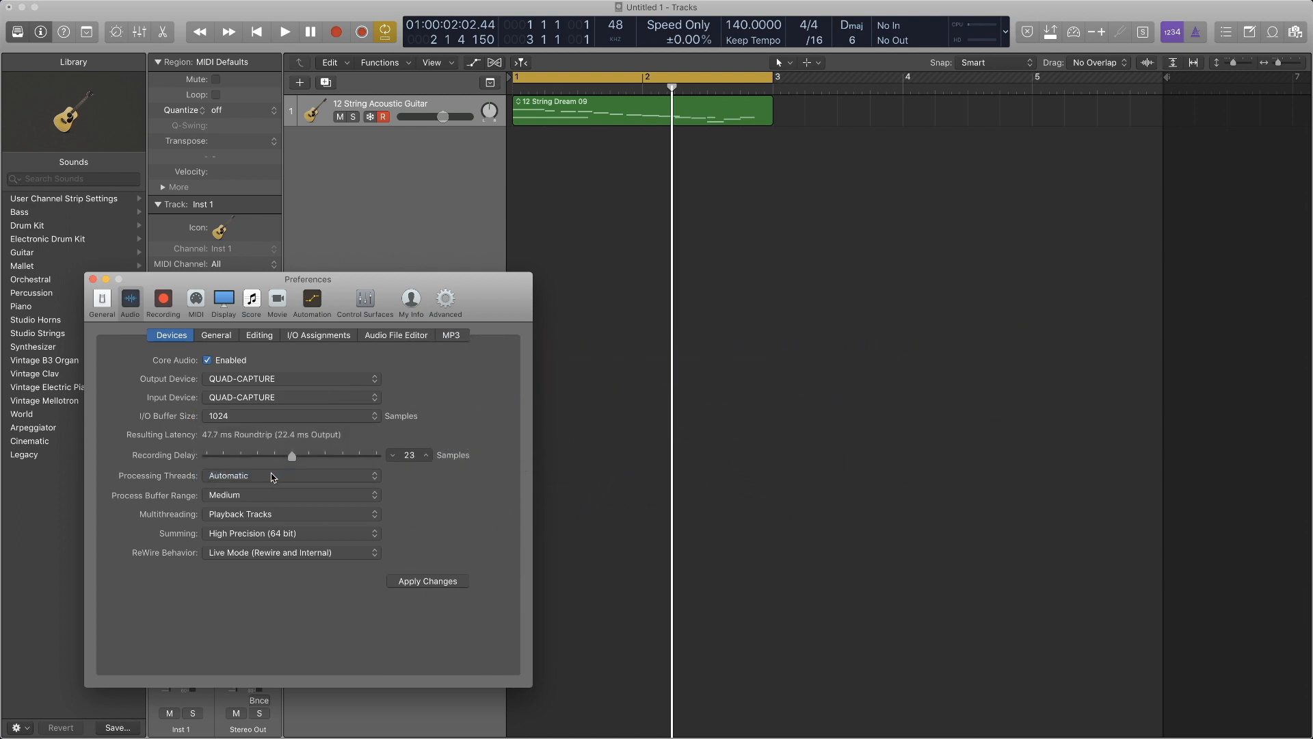
pyautogui.click(303, 416)
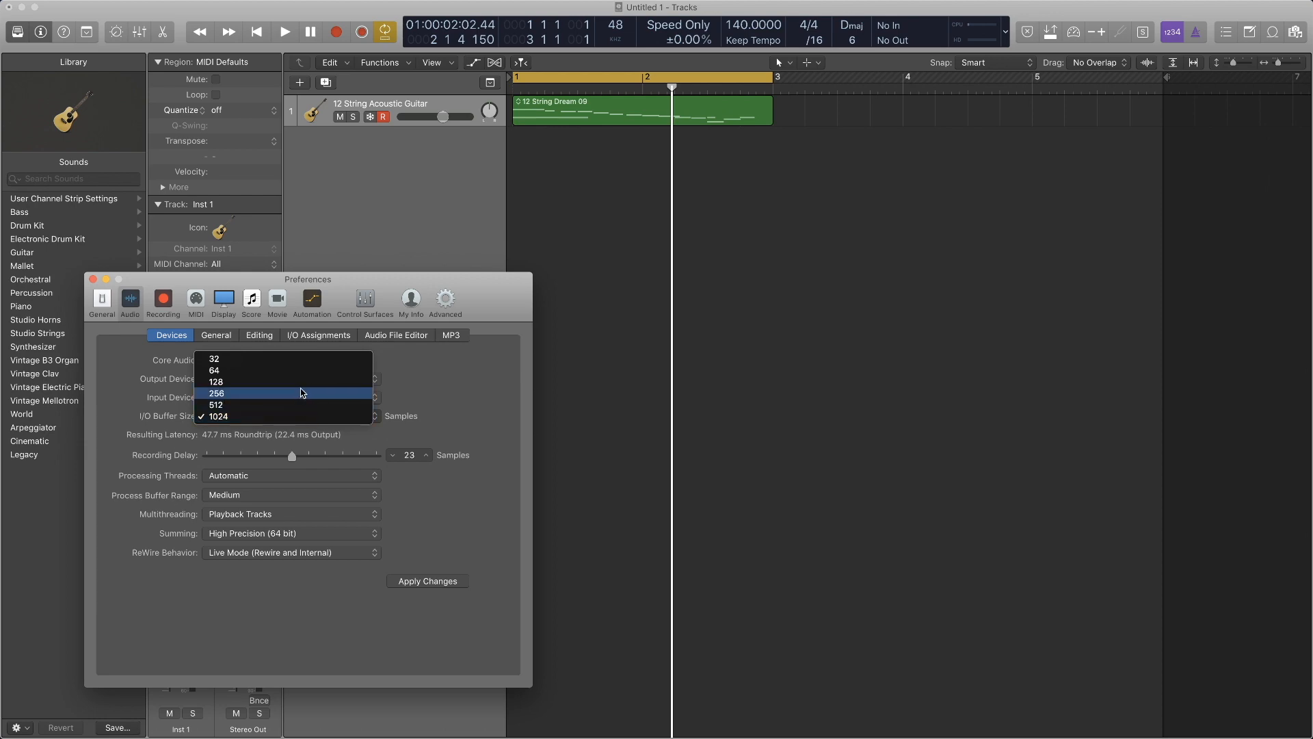
pyautogui.click(307, 395)
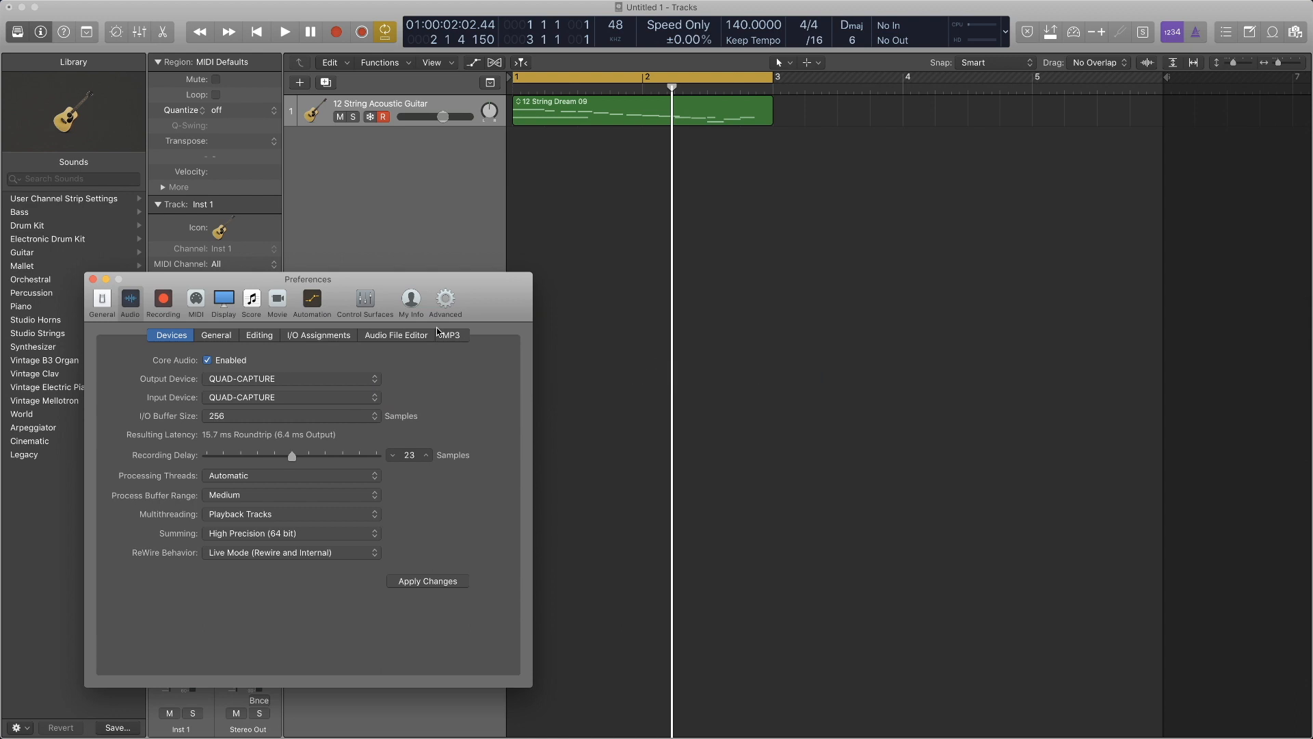
# - Lower the I/O buffer size to 128 samples, then raise it to 1024 samples
pyautogui.click(357, 418)
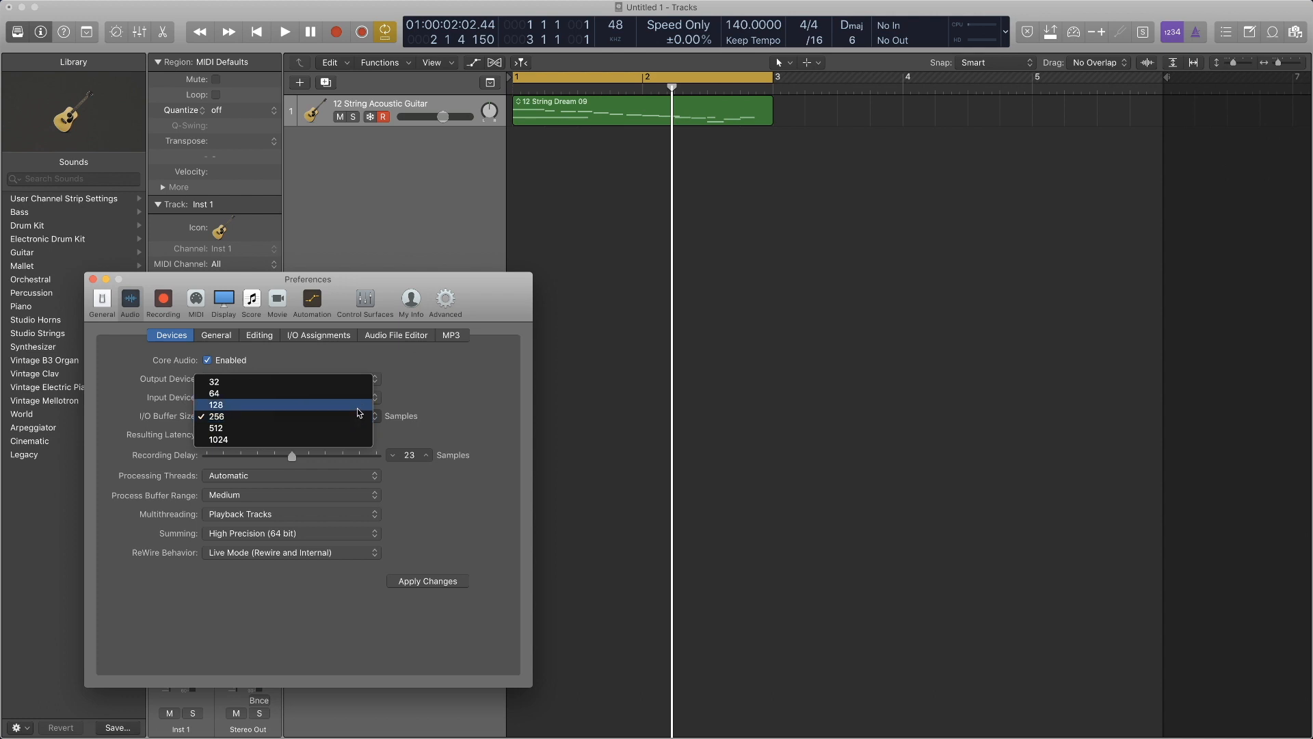
pyautogui.click(358, 409)
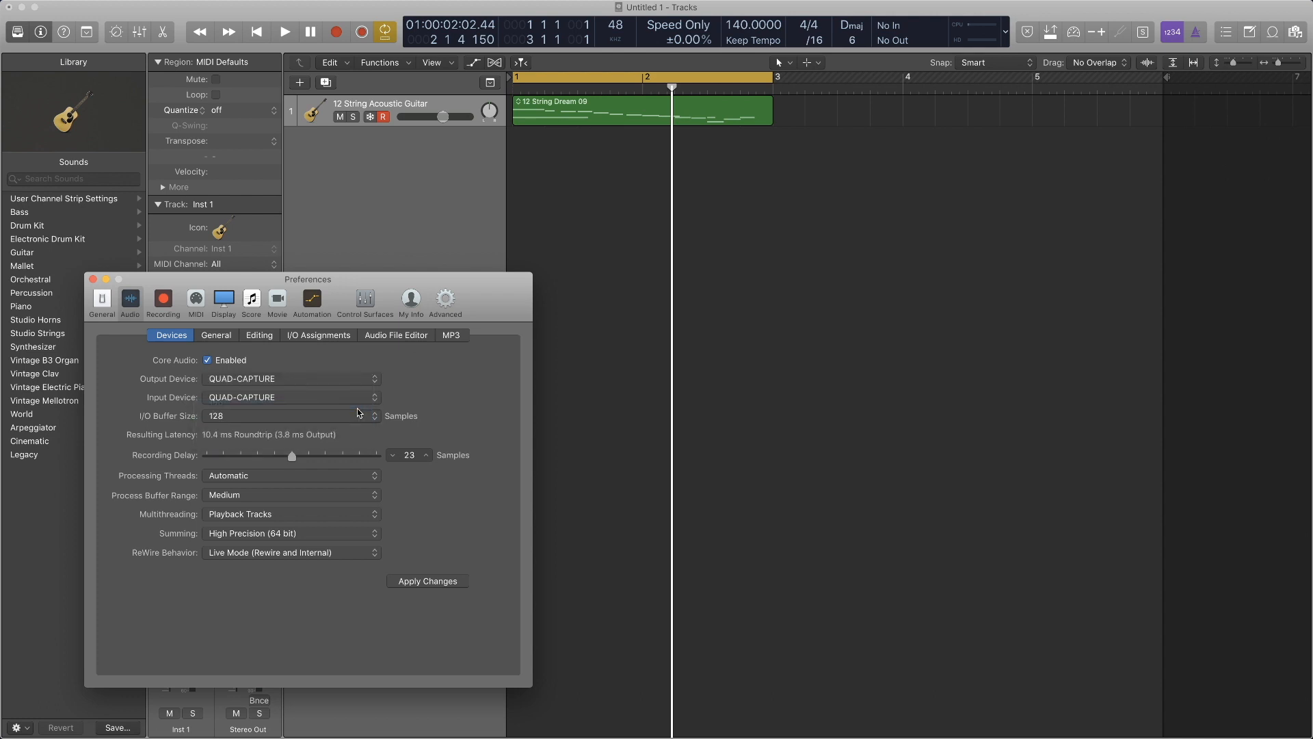
pyautogui.click(284, 419)
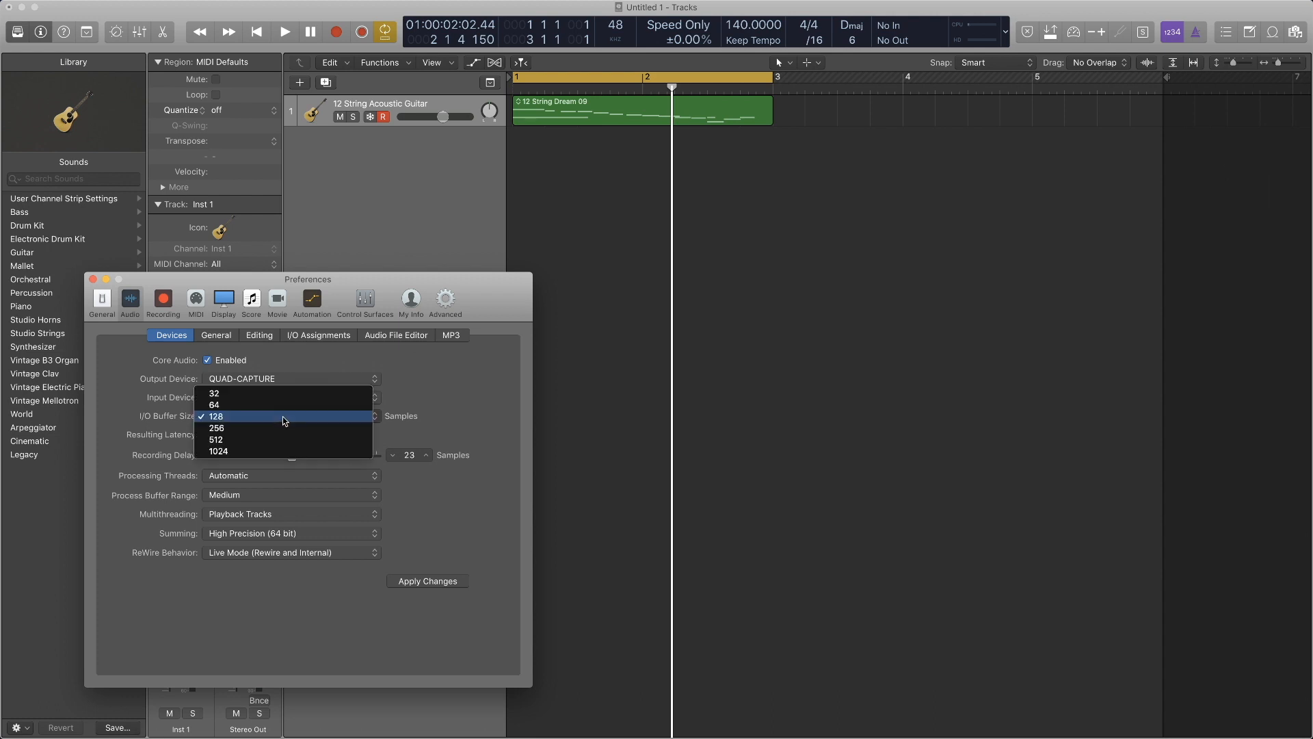
pyautogui.click(284, 451)
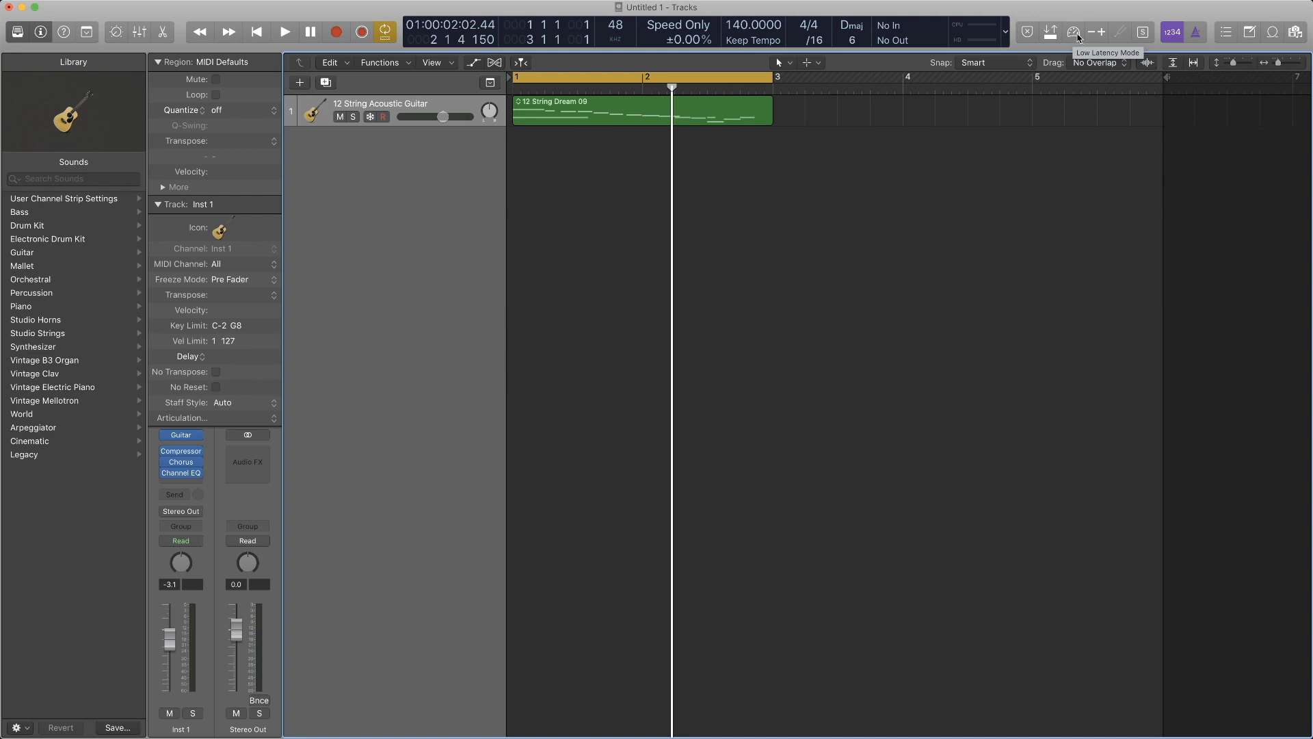
# - Turn on Low Latency Mode, then collapse and re-expand the region and track inspectors
pyautogui.click(1079, 36)
pyautogui.click(159, 204)
pyautogui.click(159, 62)
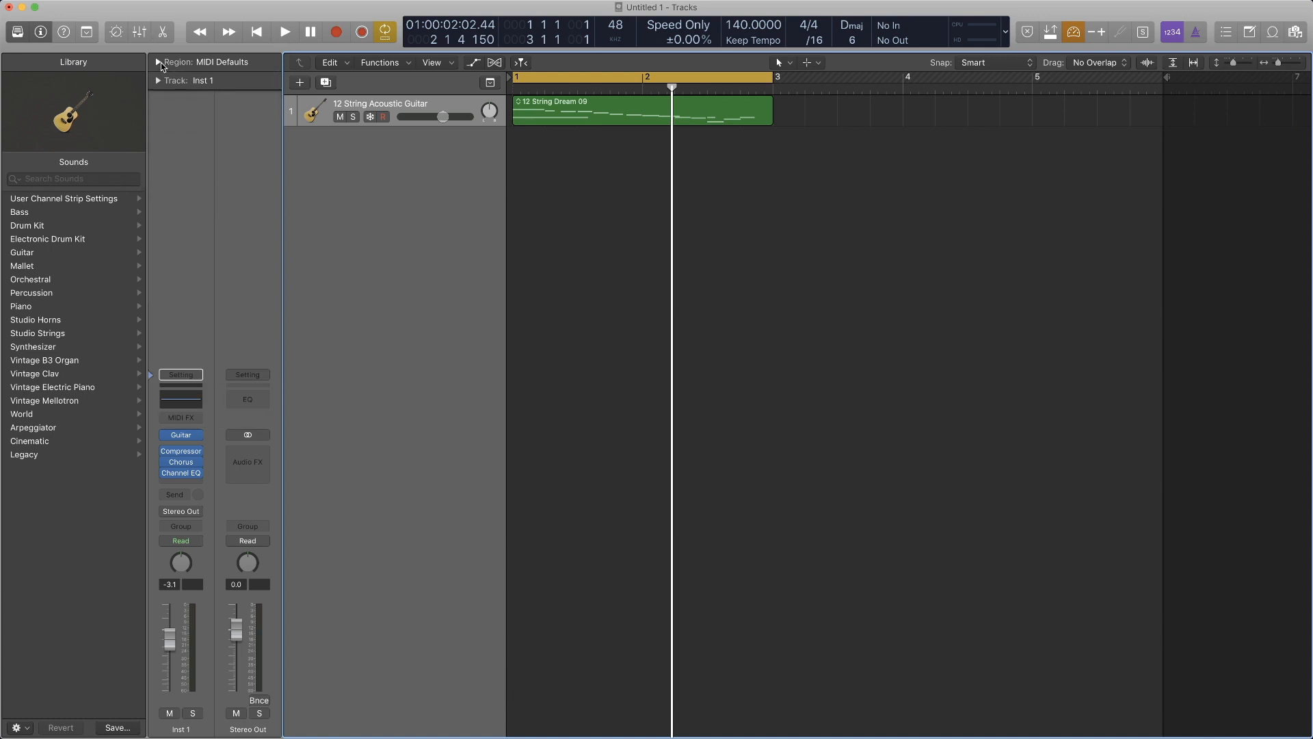
pyautogui.click(158, 62)
pyautogui.click(159, 205)
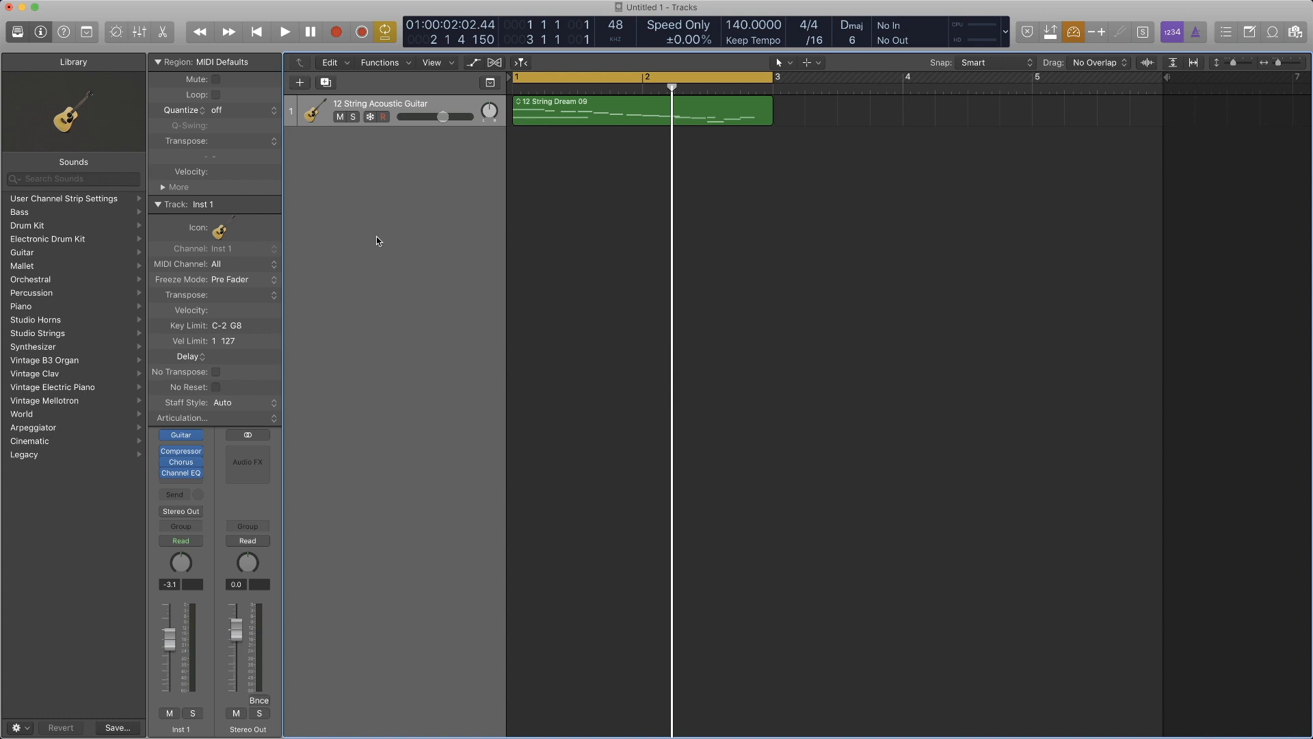
# - Turn off Low Latency Mode
pyautogui.press('x')
pyautogui.press('x')
pyautogui.moveTo(310, 5)
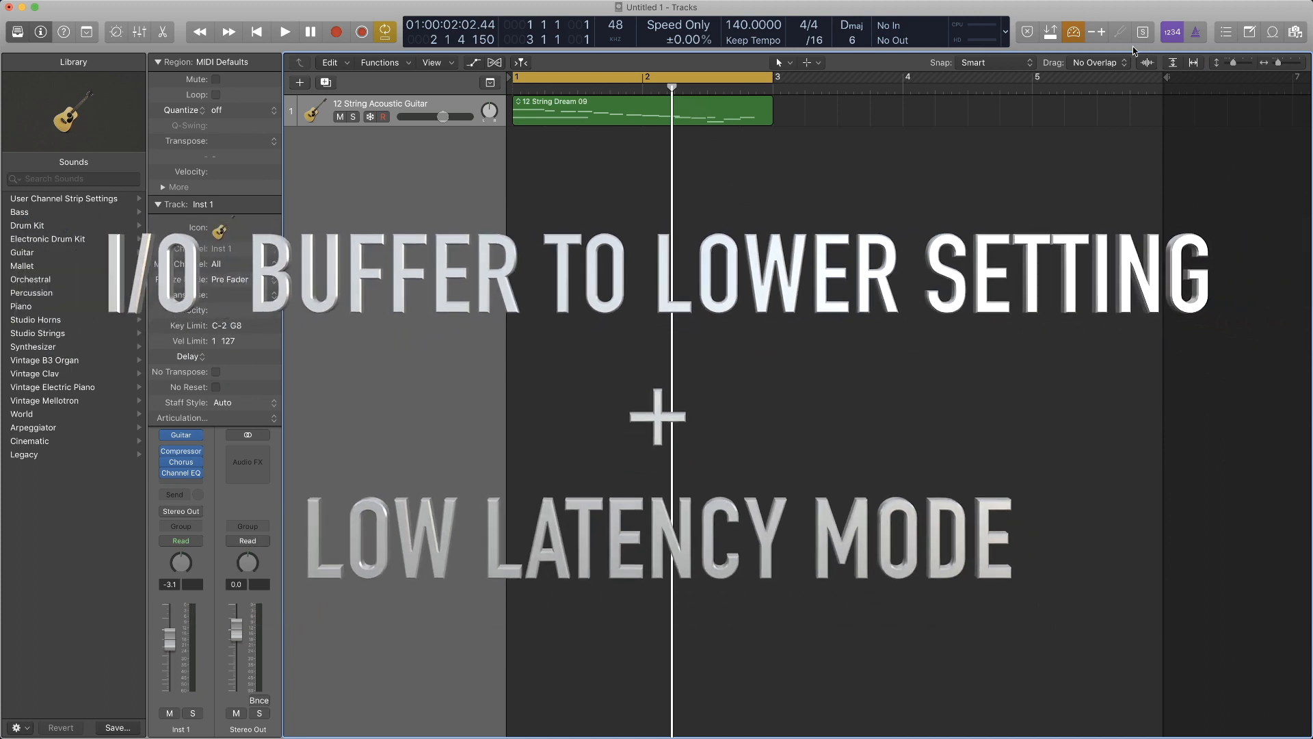
pyautogui.click(1073, 32)
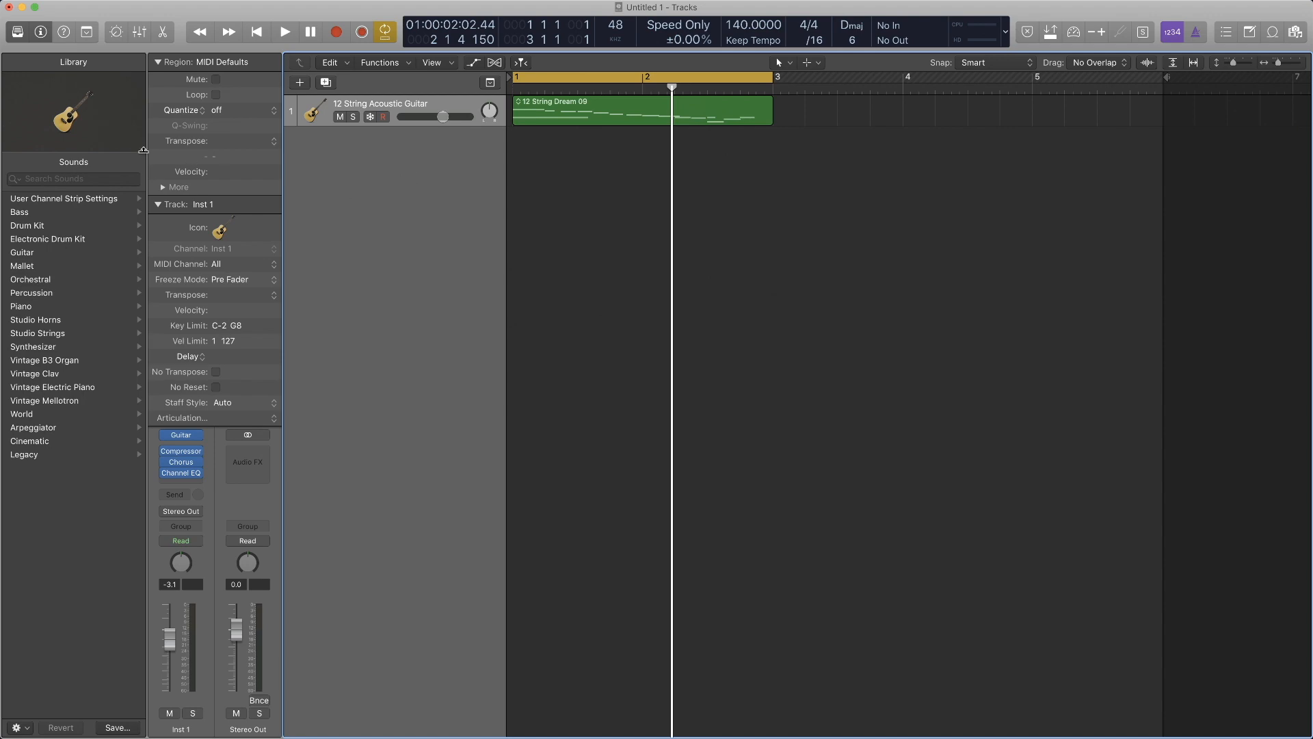
# - Collapse the track inspector and browse the Audio Units manufacturers available for the guitar channel's next free effect slot
pyautogui.click(158, 204)
pyautogui.click(181, 484)
pyautogui.moveTo(206, 726)
pyautogui.moveTo(326, 684)
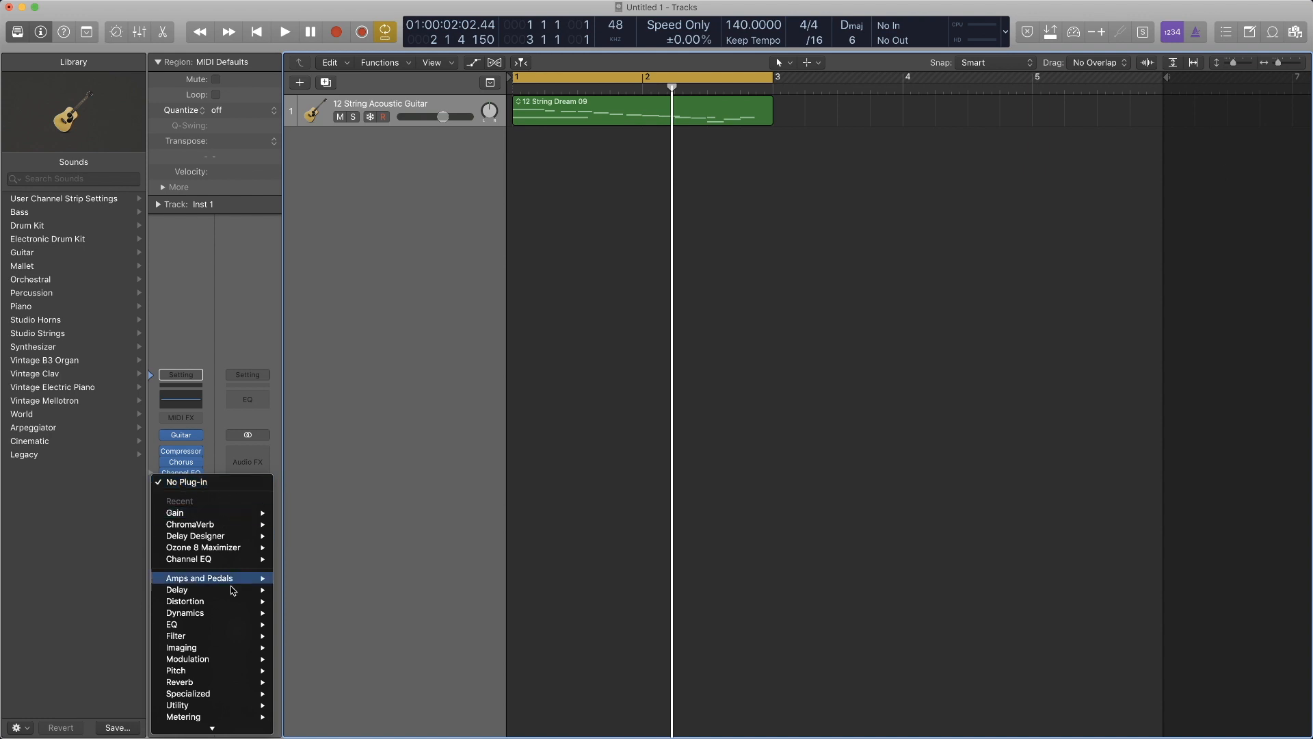
pyautogui.moveTo(267, 728)
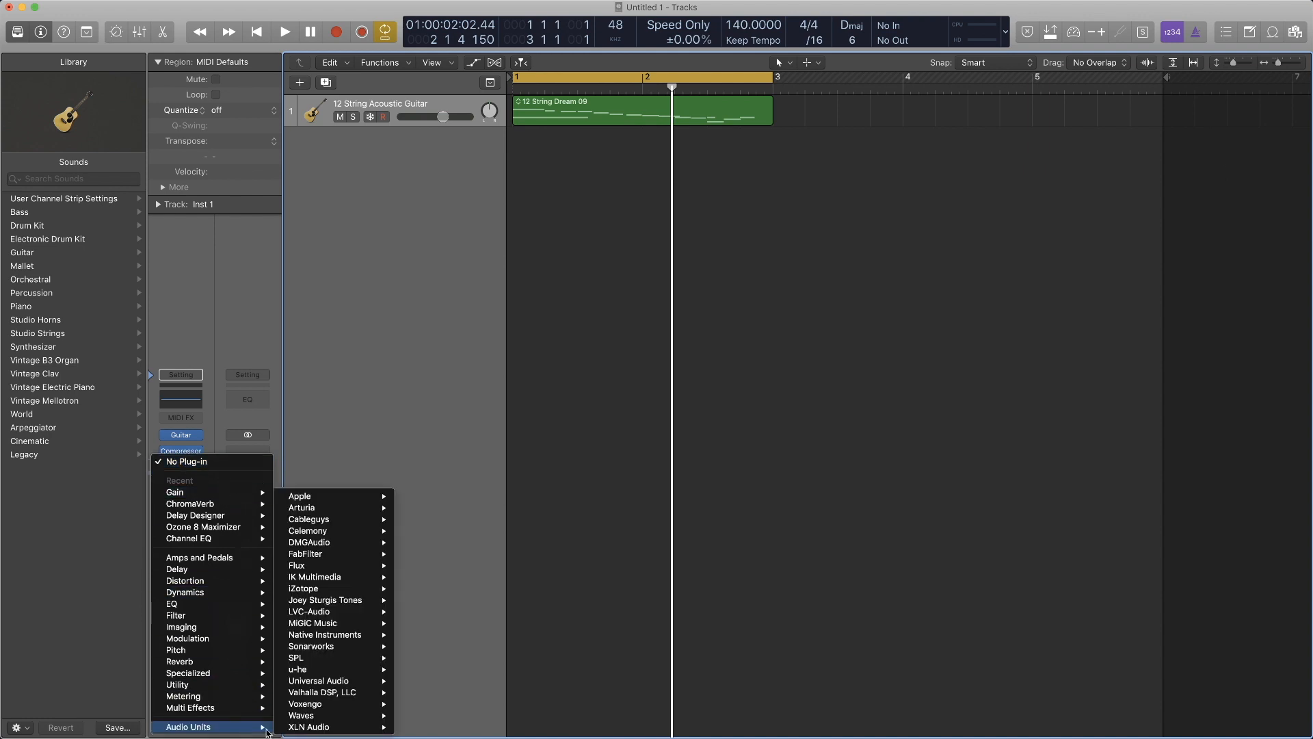
pyautogui.moveTo(310, 716)
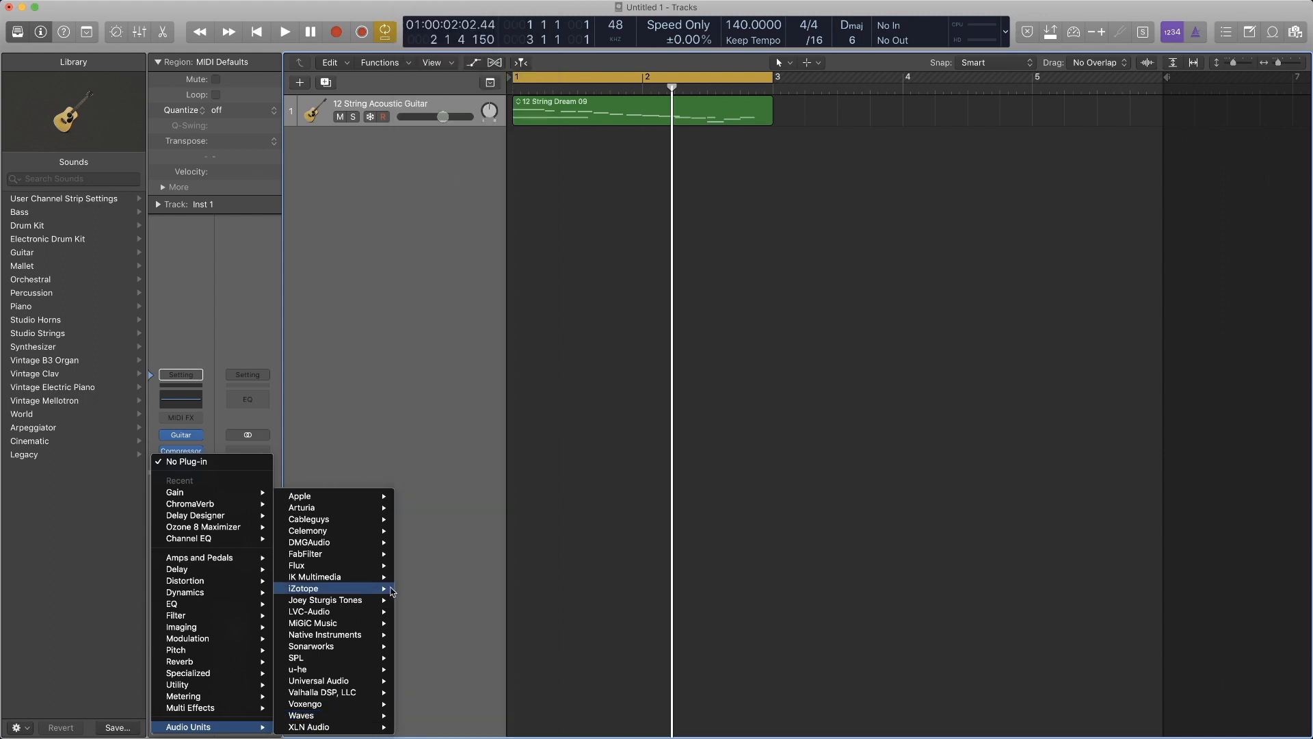
pyautogui.moveTo(369, 693)
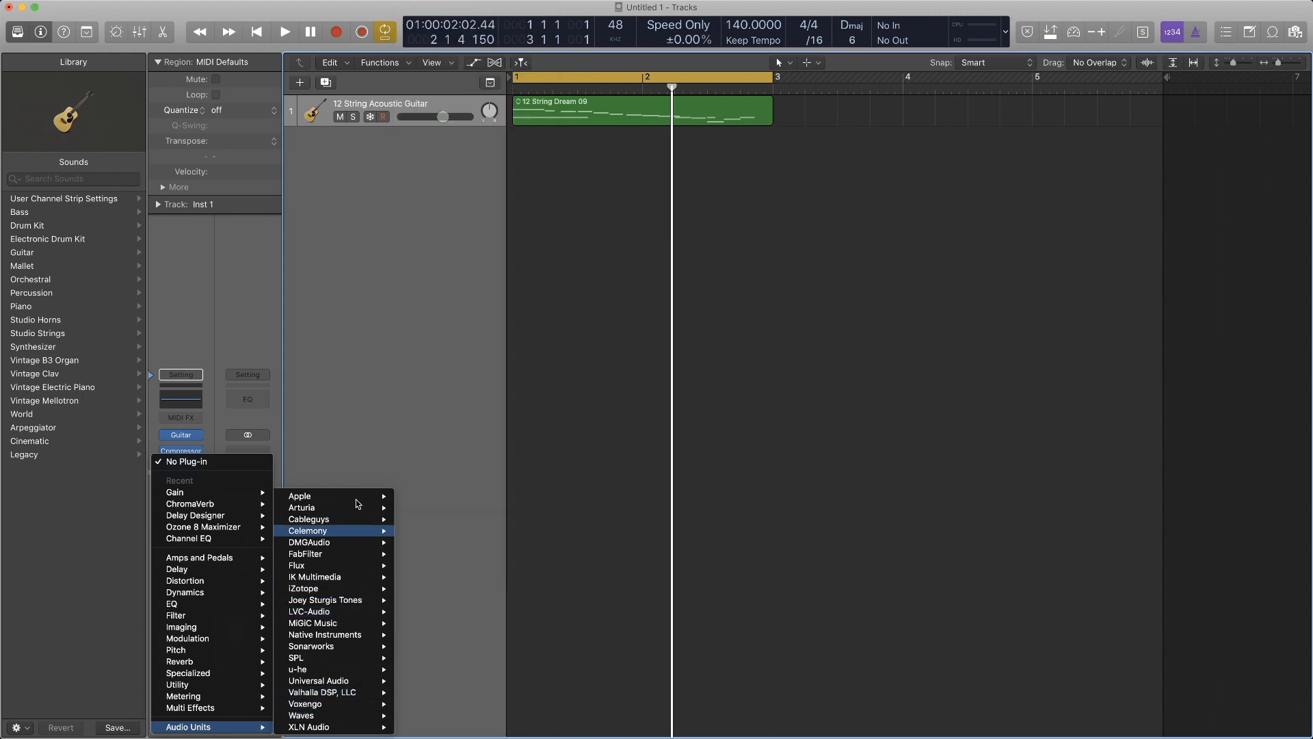
pyautogui.click(338, 370)
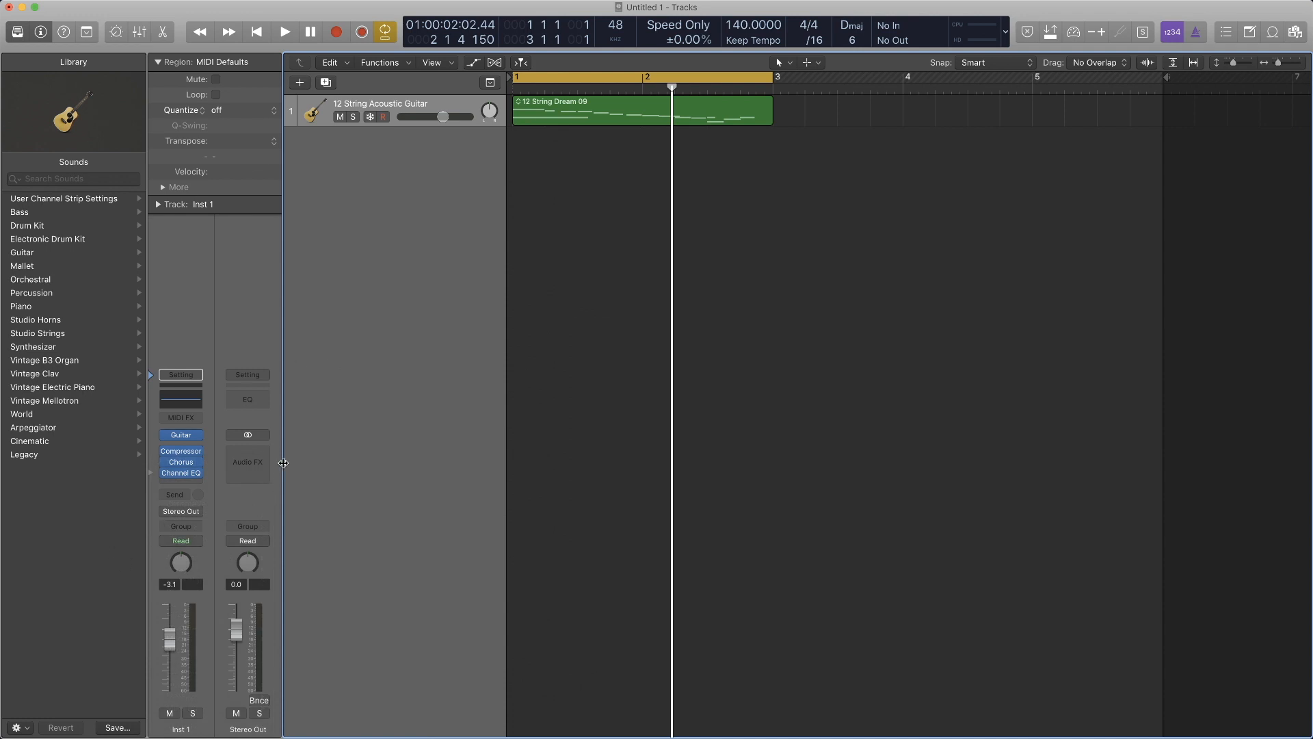
# - Bring up the enlarged CPU/HD load meter and move its window aside
pyautogui.click(988, 32)
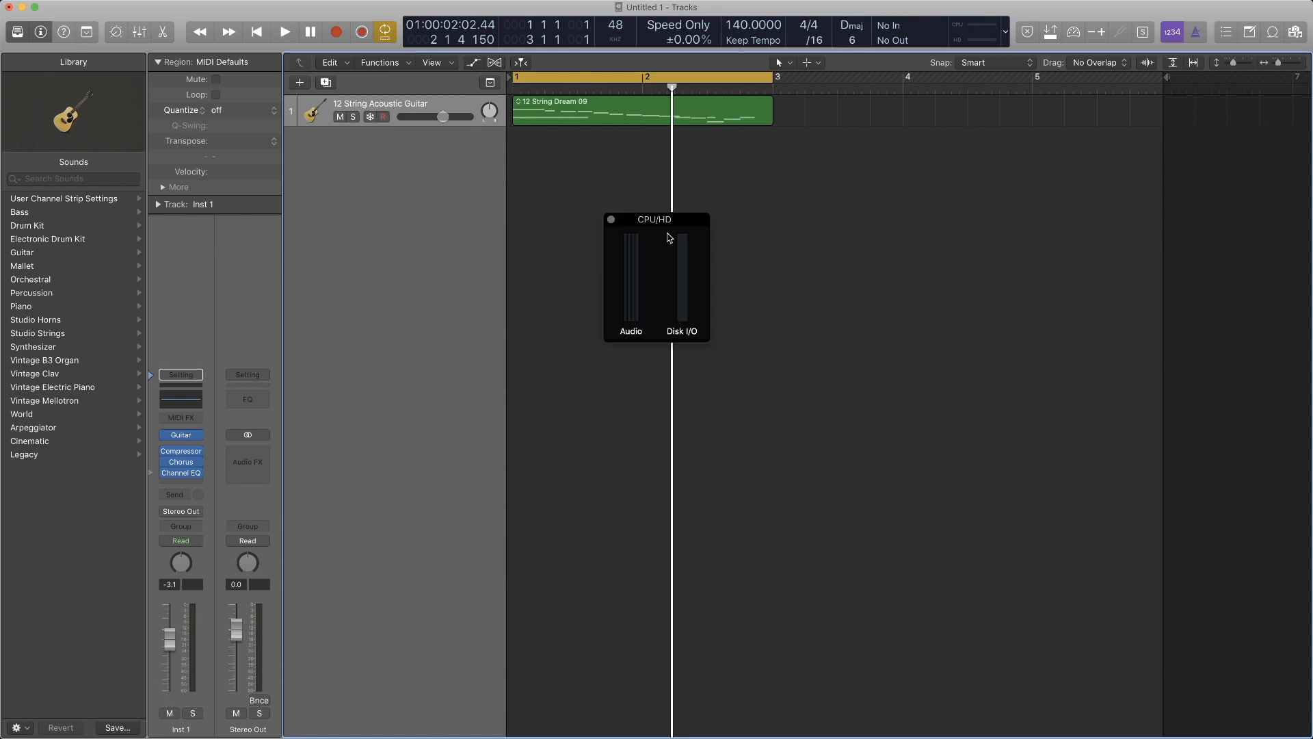
pyautogui.moveTo(639, 232); pyautogui.dragTo(1127, 99)
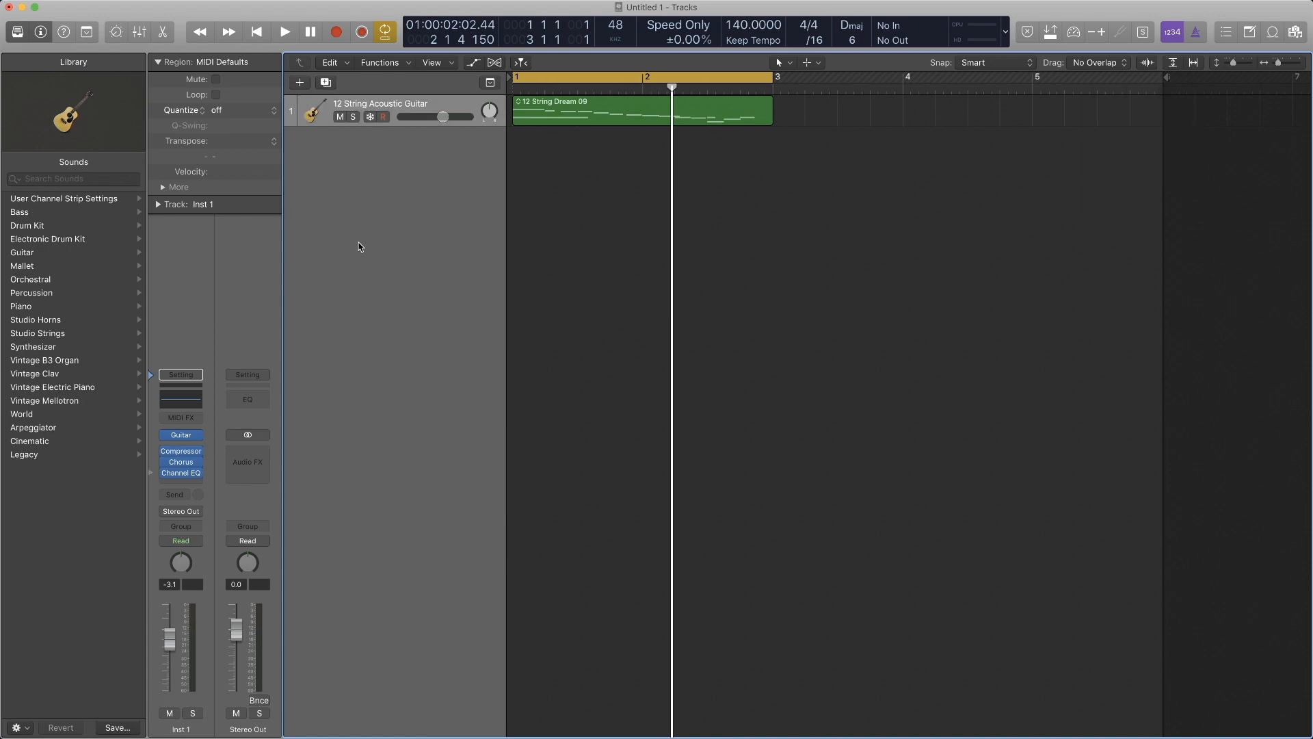
# - Enable Freeze on the 12 String Acoustic Guitar track and look up its Track Header Components options
pyautogui.click(370, 117)
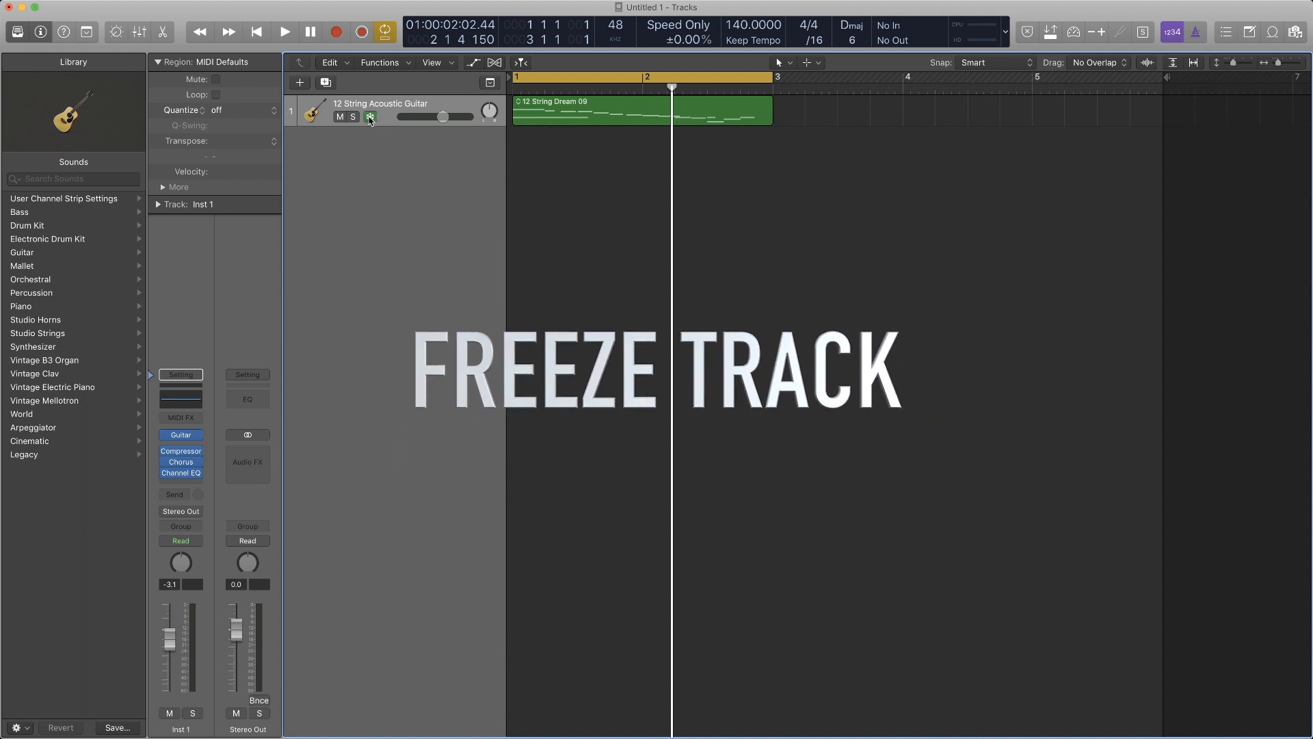
pyautogui.click(370, 117)
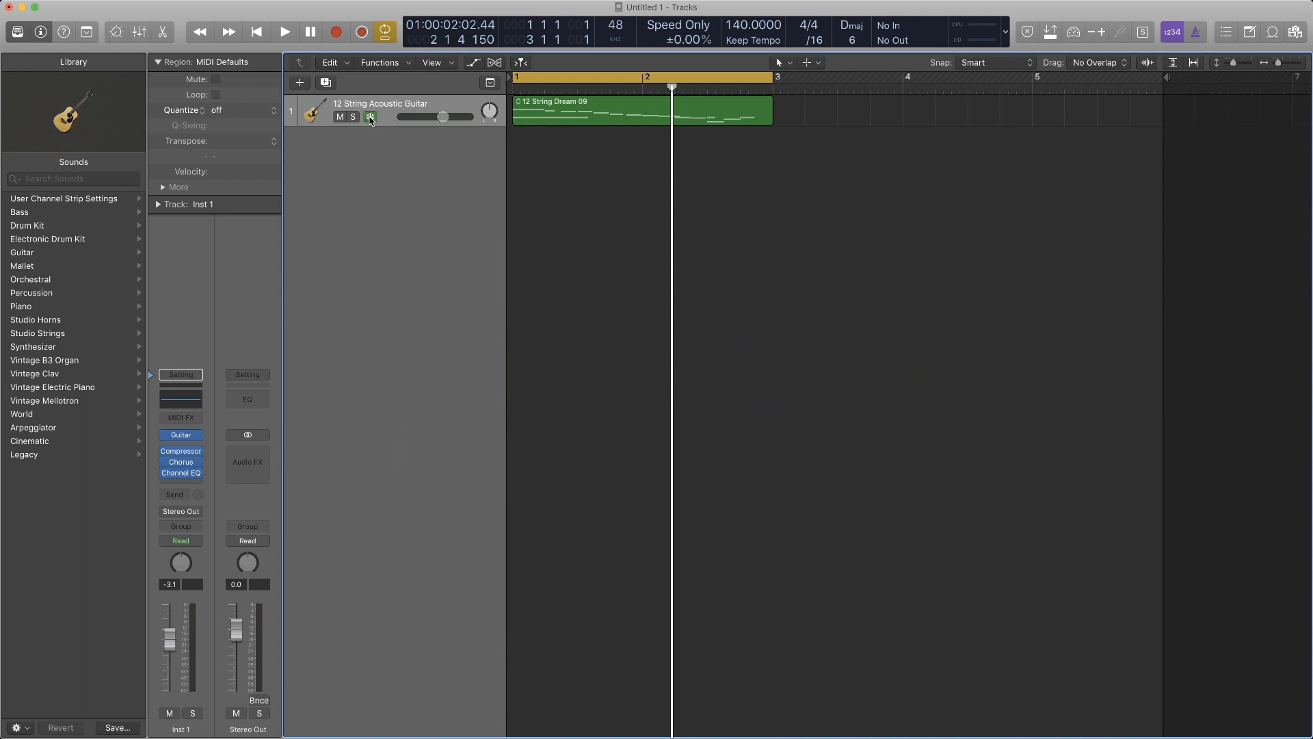
pyautogui.click(387, 111)
pyautogui.rightClick(387, 110)
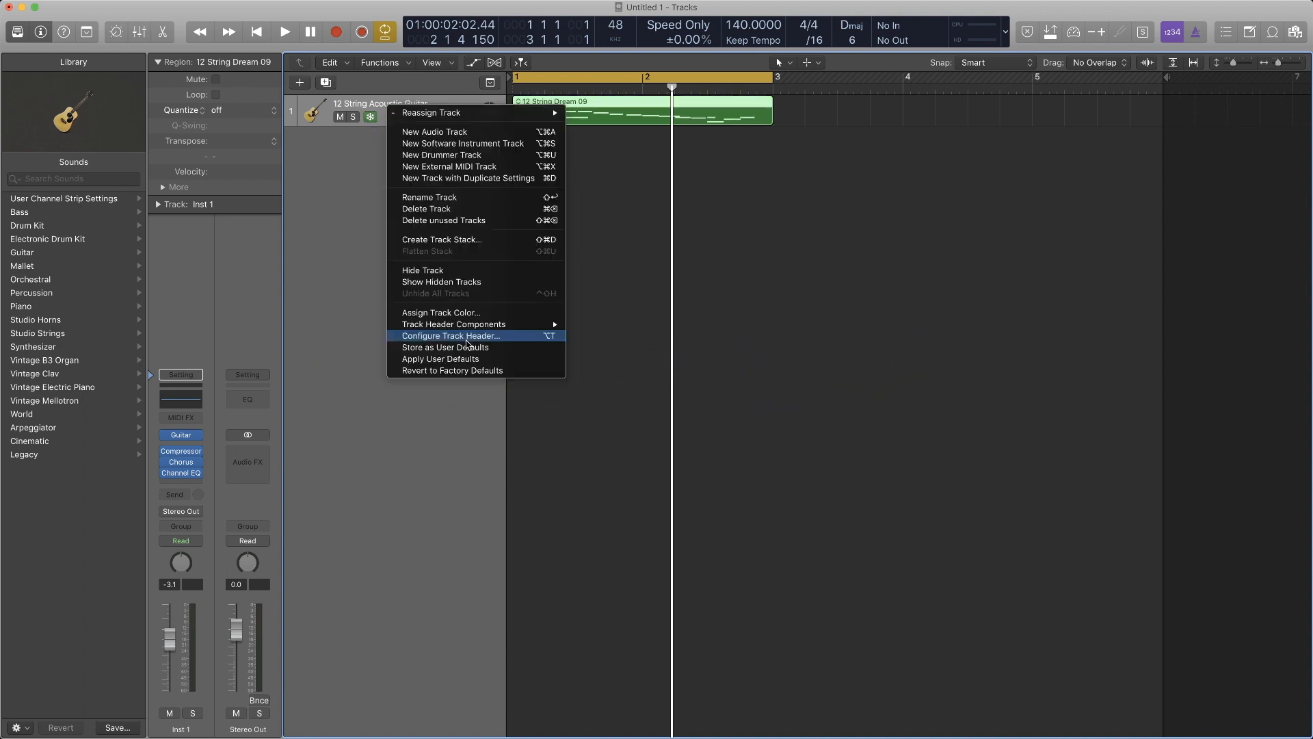
pyautogui.moveTo(479, 324)
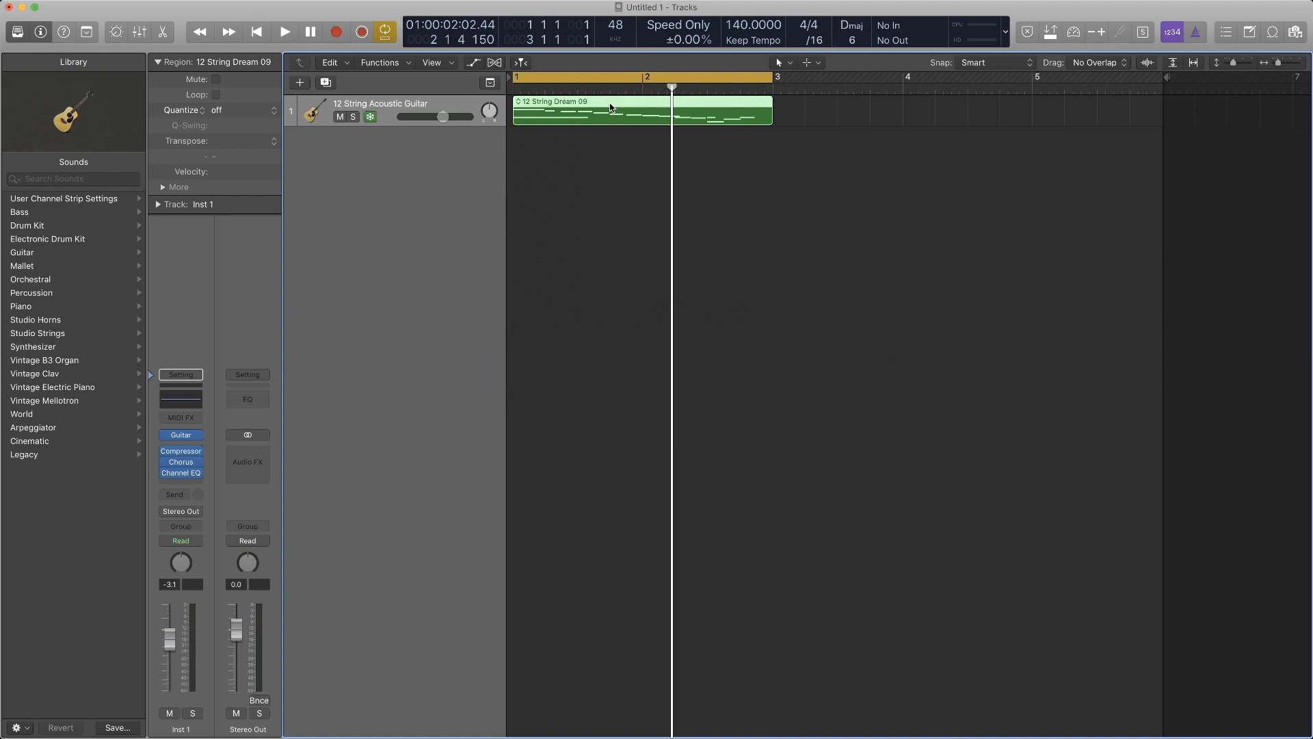
# - Bounce the 12 String Dream 09 region in place as a new audio track, unfreezing the guitar track
pyautogui.hotkey('ctrl', 'b')
pyautogui.press('Return')
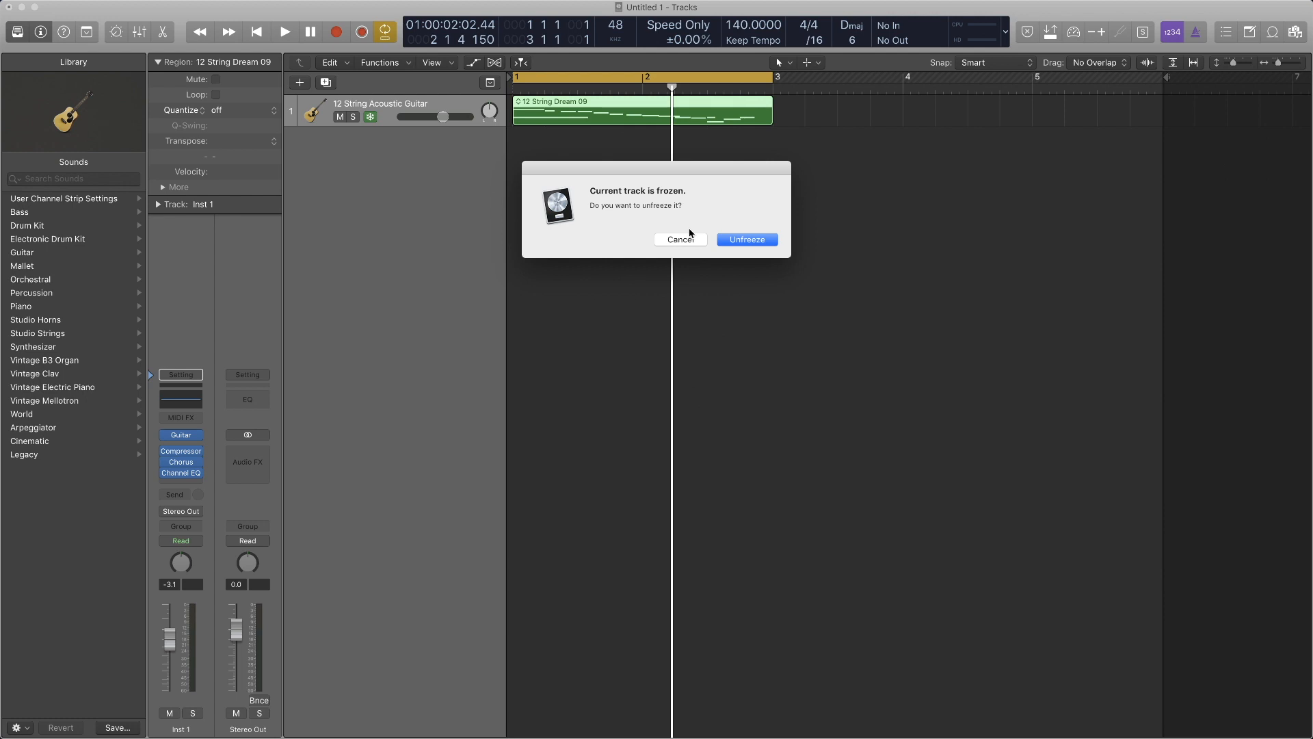
pyautogui.click(740, 239)
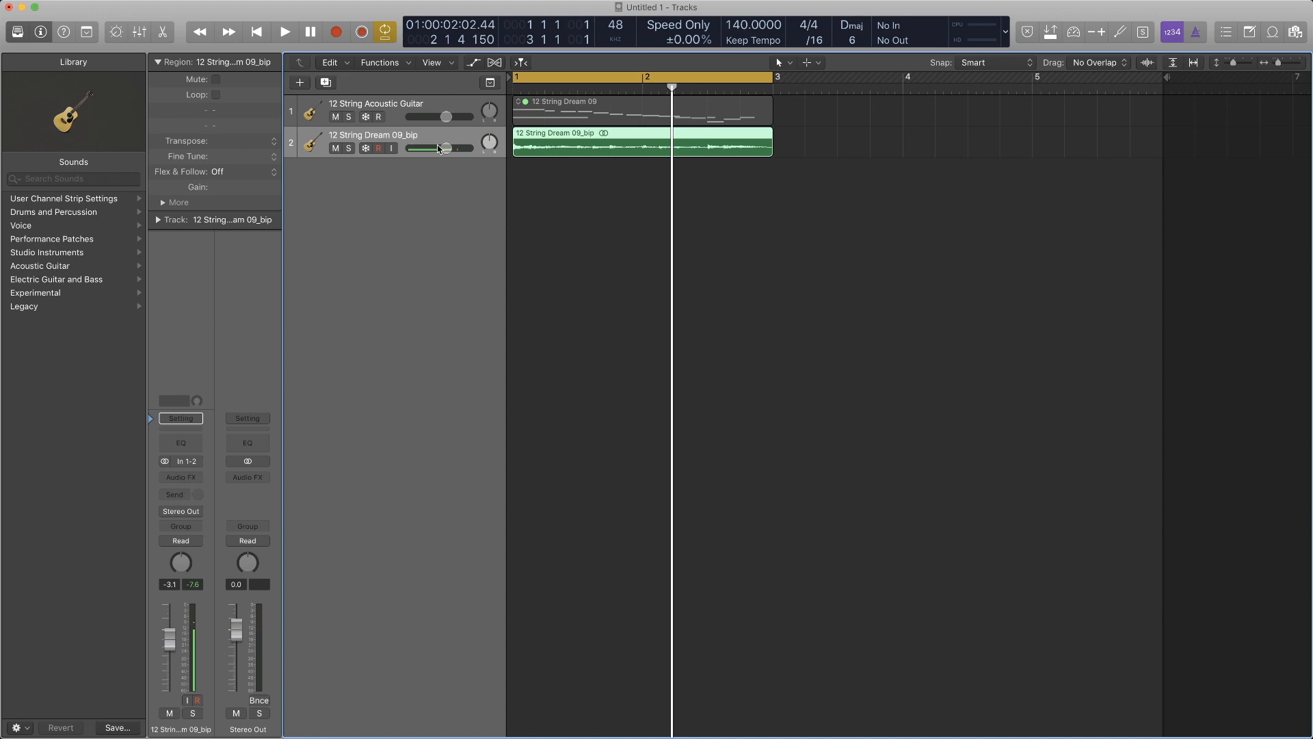
# - Send the 12 String Acoustic Guitar track to Bus 1 and insert ChromaVerb on the resulting aux channel
pyautogui.click(395, 104)
pyautogui.click(182, 494)
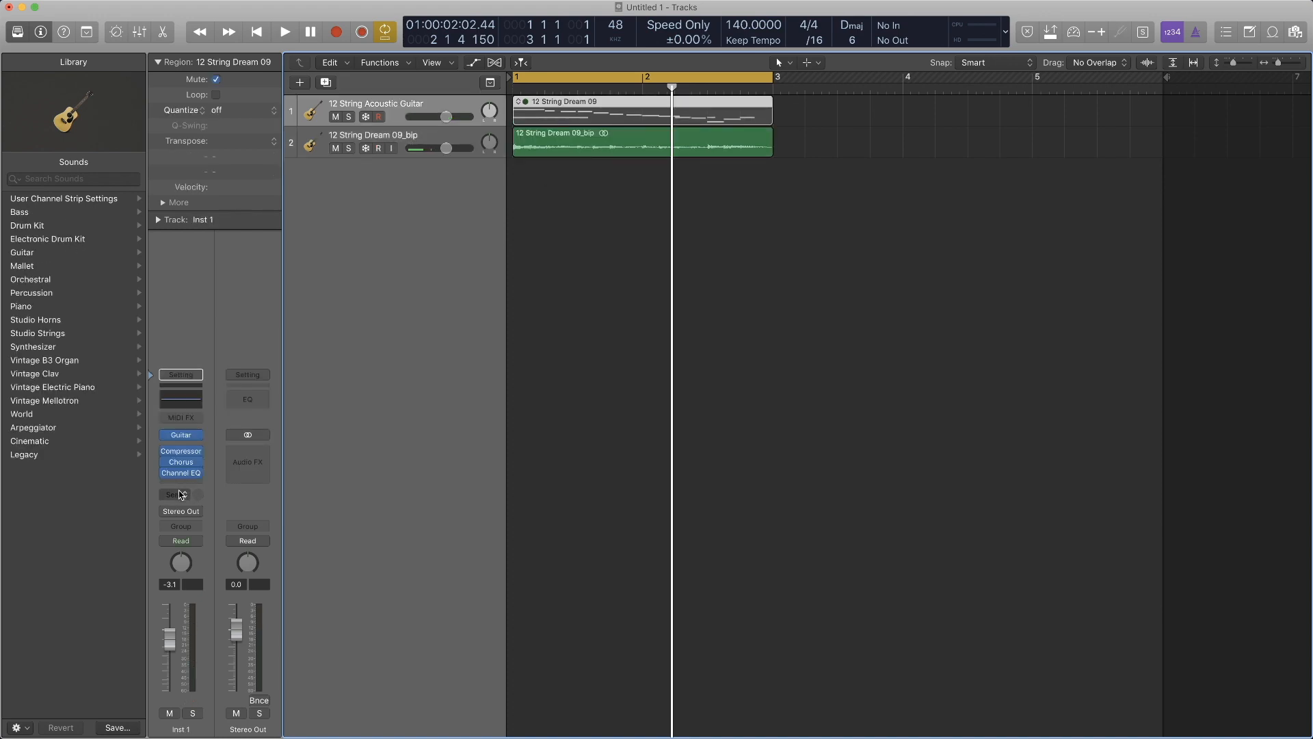
pyautogui.moveTo(182, 575)
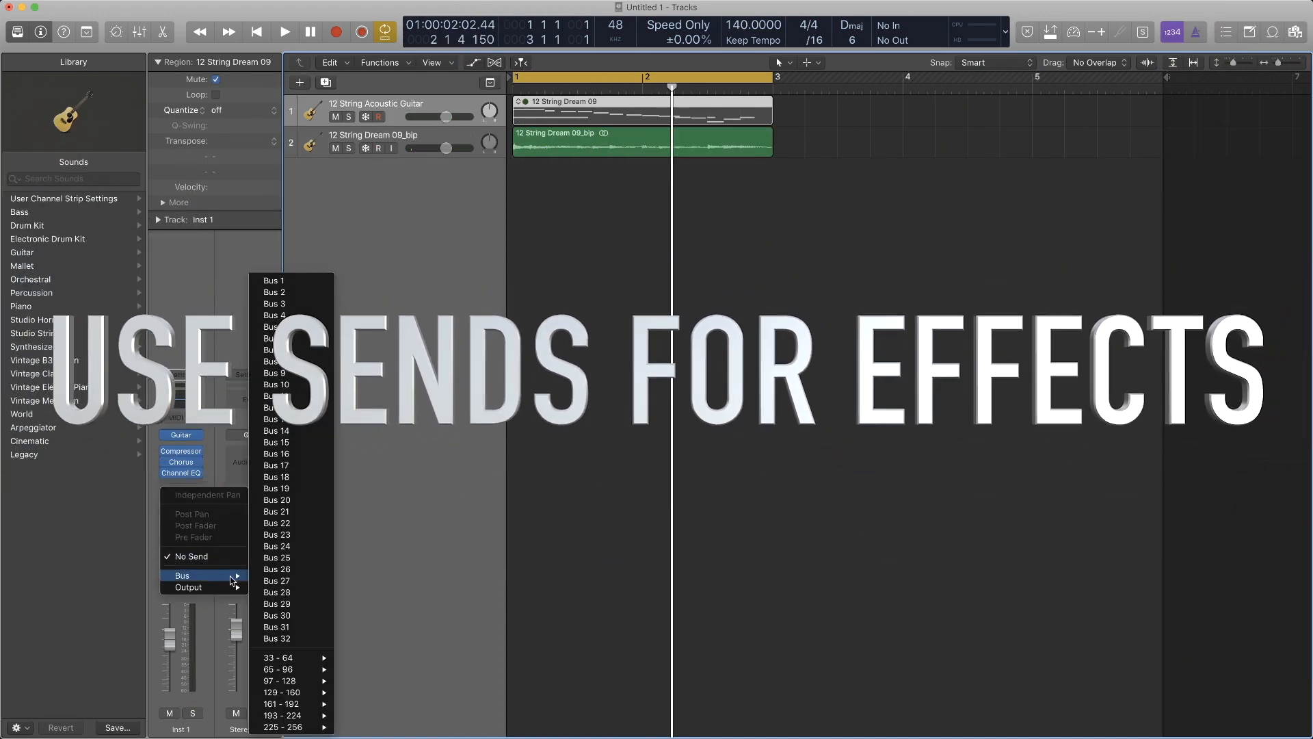
pyautogui.click(277, 281)
pyautogui.click(234, 456)
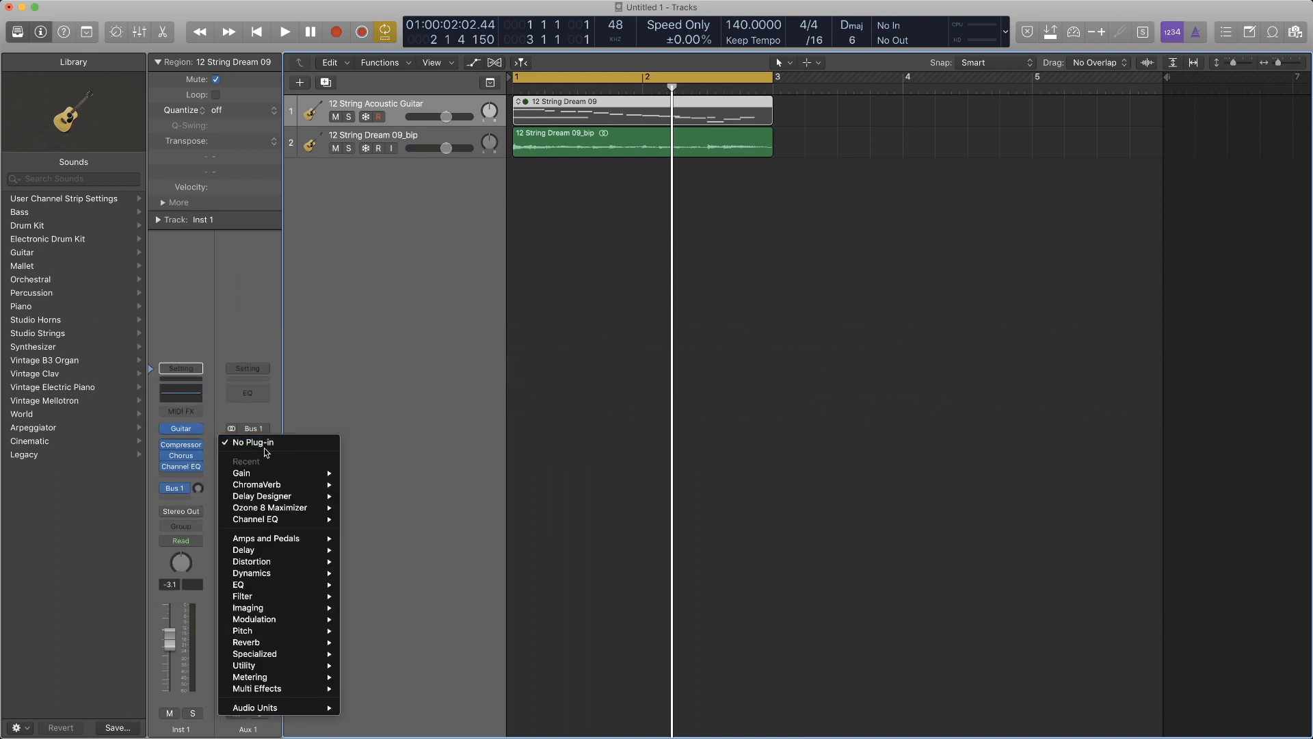
pyautogui.click(382, 466)
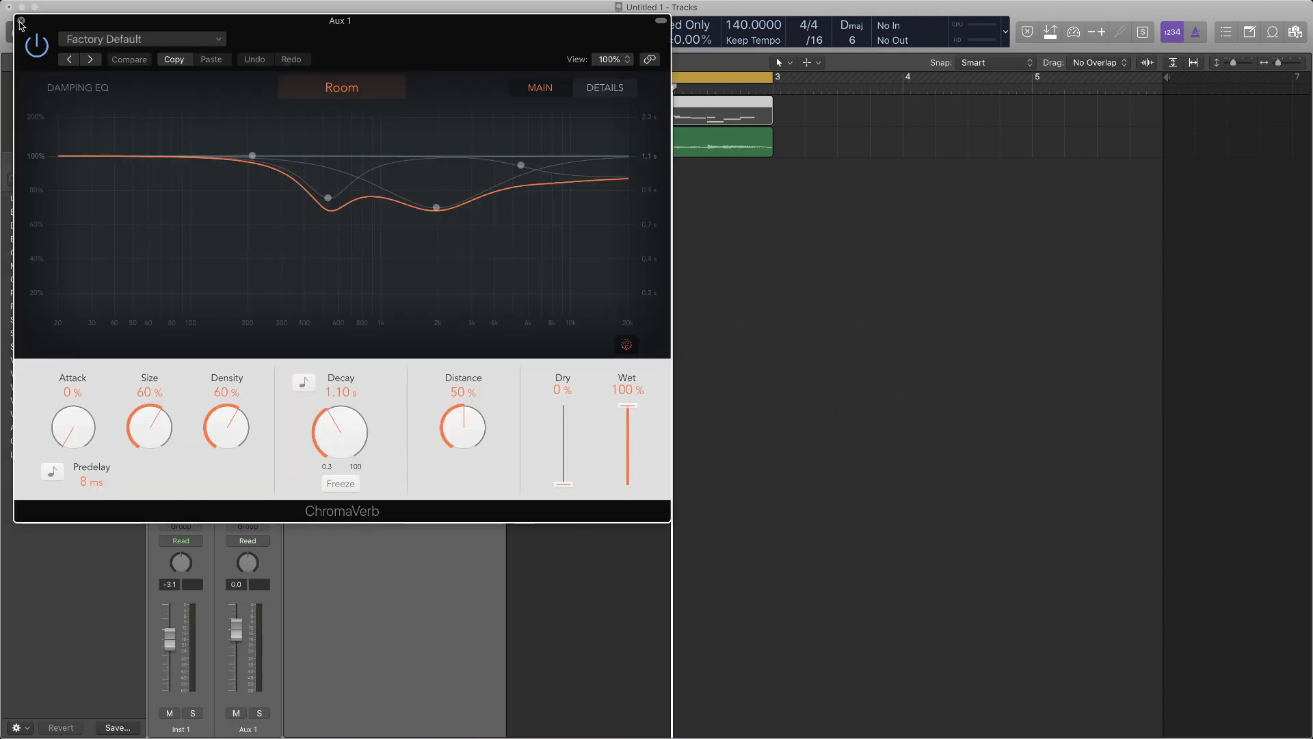
pyautogui.click(22, 21)
# - Send the 12 String Acoustic Guitar track to Bus 2 and insert a stereo Clip Distortion on the resulting aux channel
pyautogui.click(179, 488)
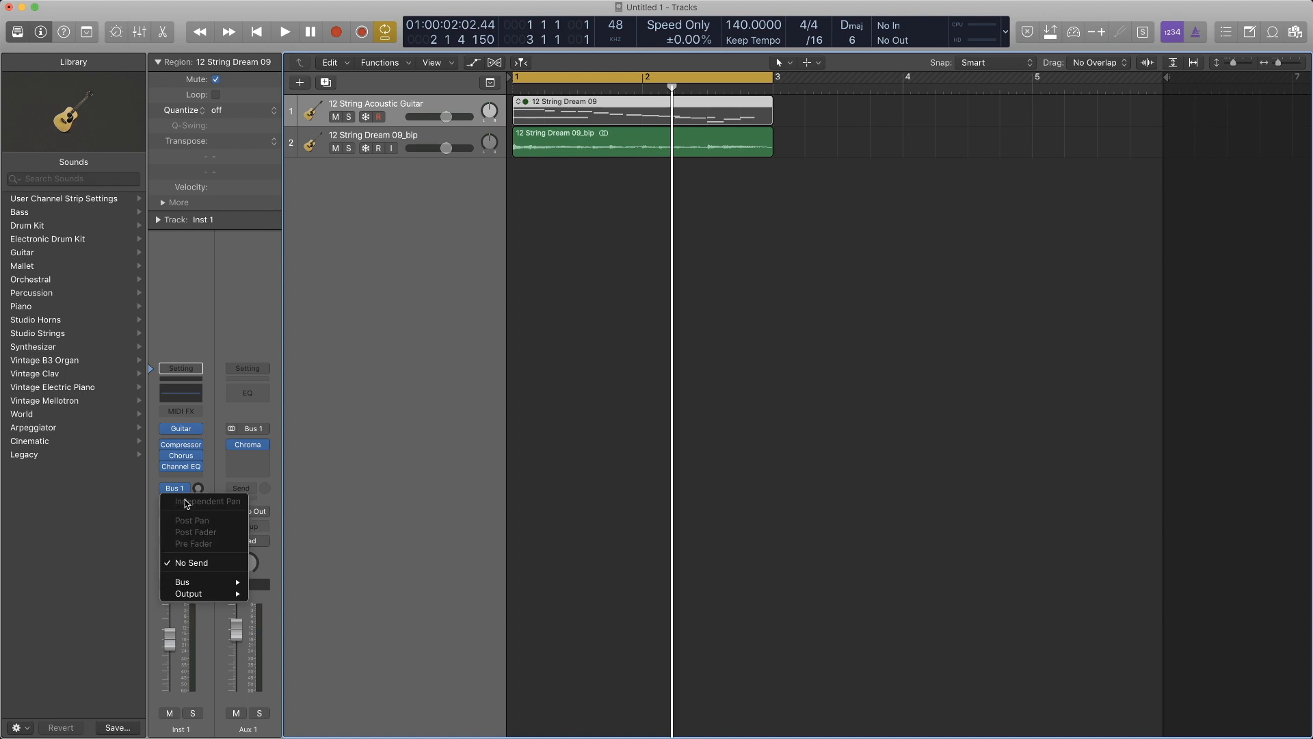
pyautogui.moveTo(226, 585)
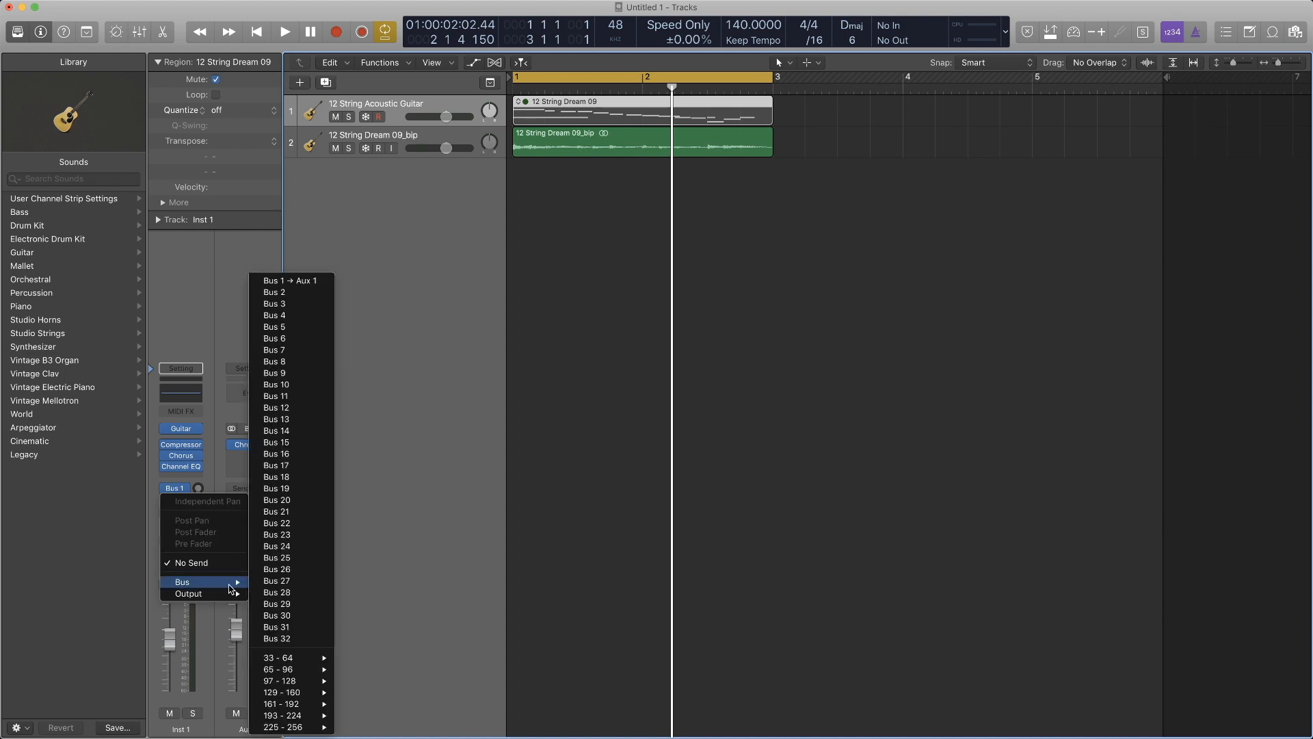
pyautogui.click(305, 294)
pyautogui.click(247, 437)
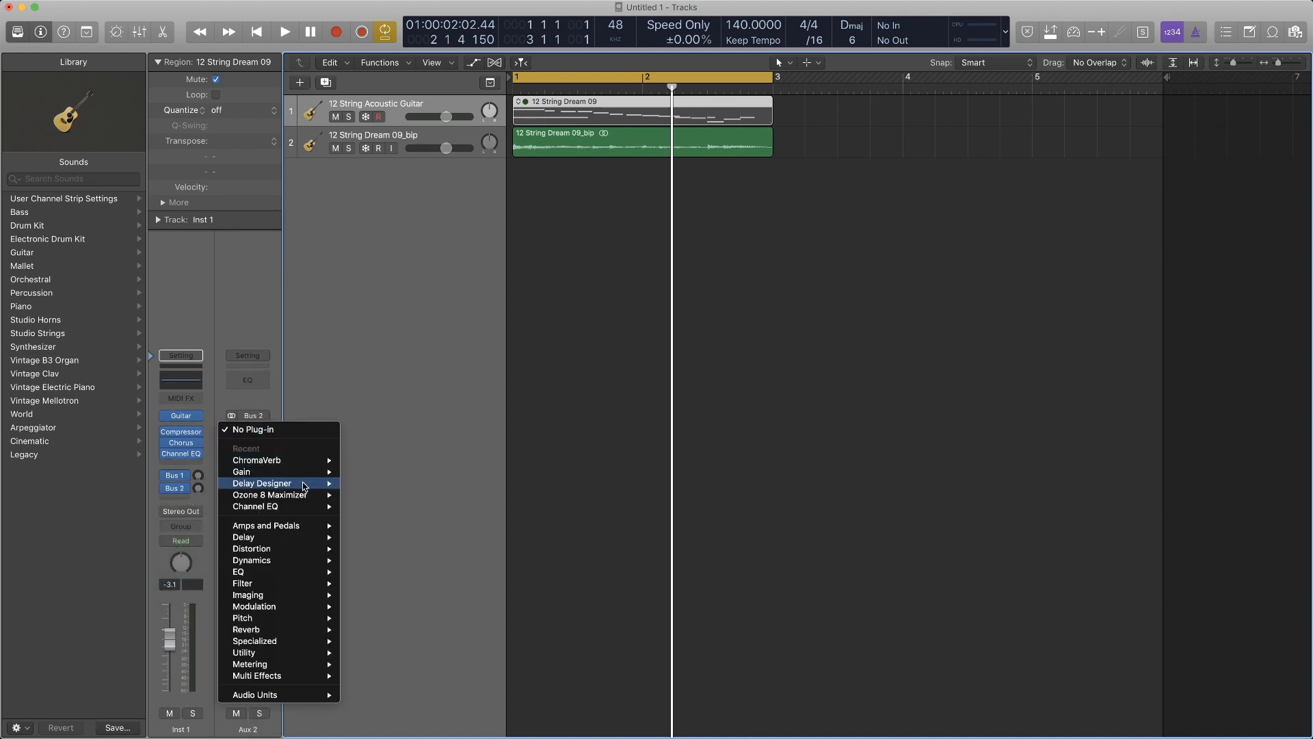
pyautogui.moveTo(321, 554)
pyautogui.moveTo(383, 559)
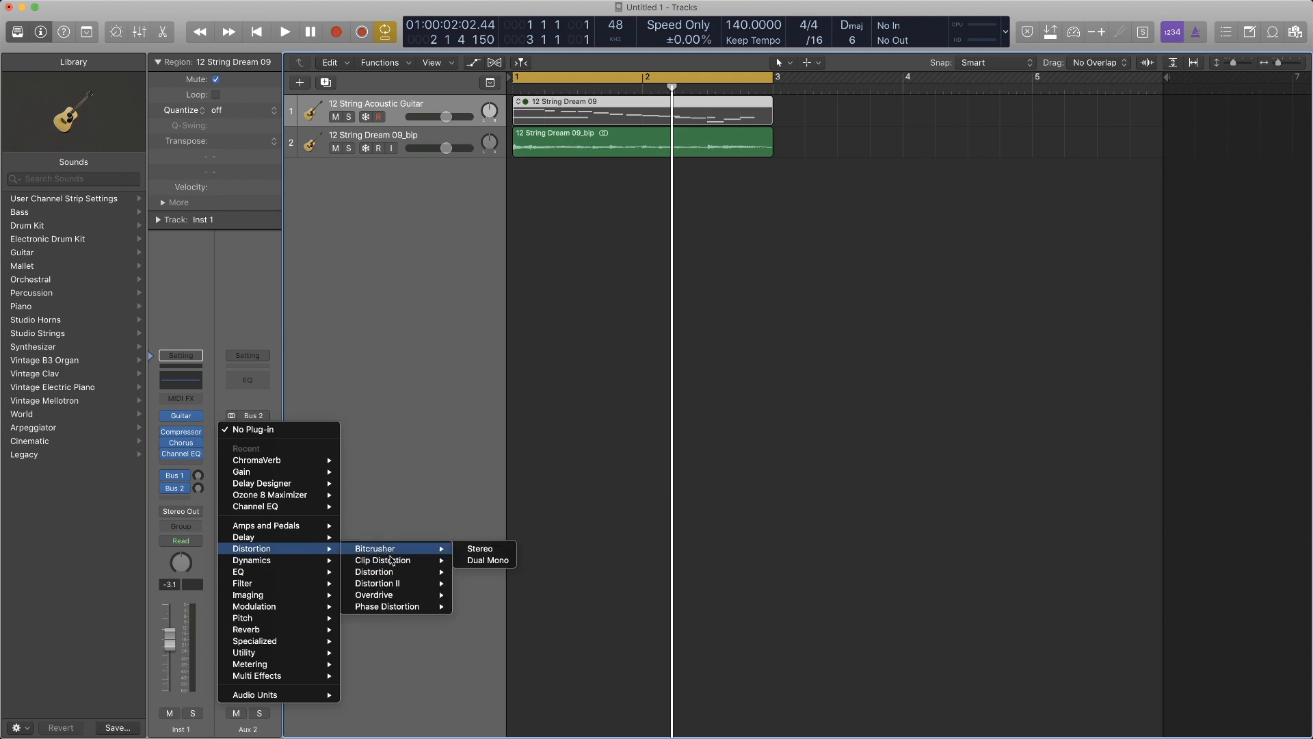
pyautogui.click(473, 562)
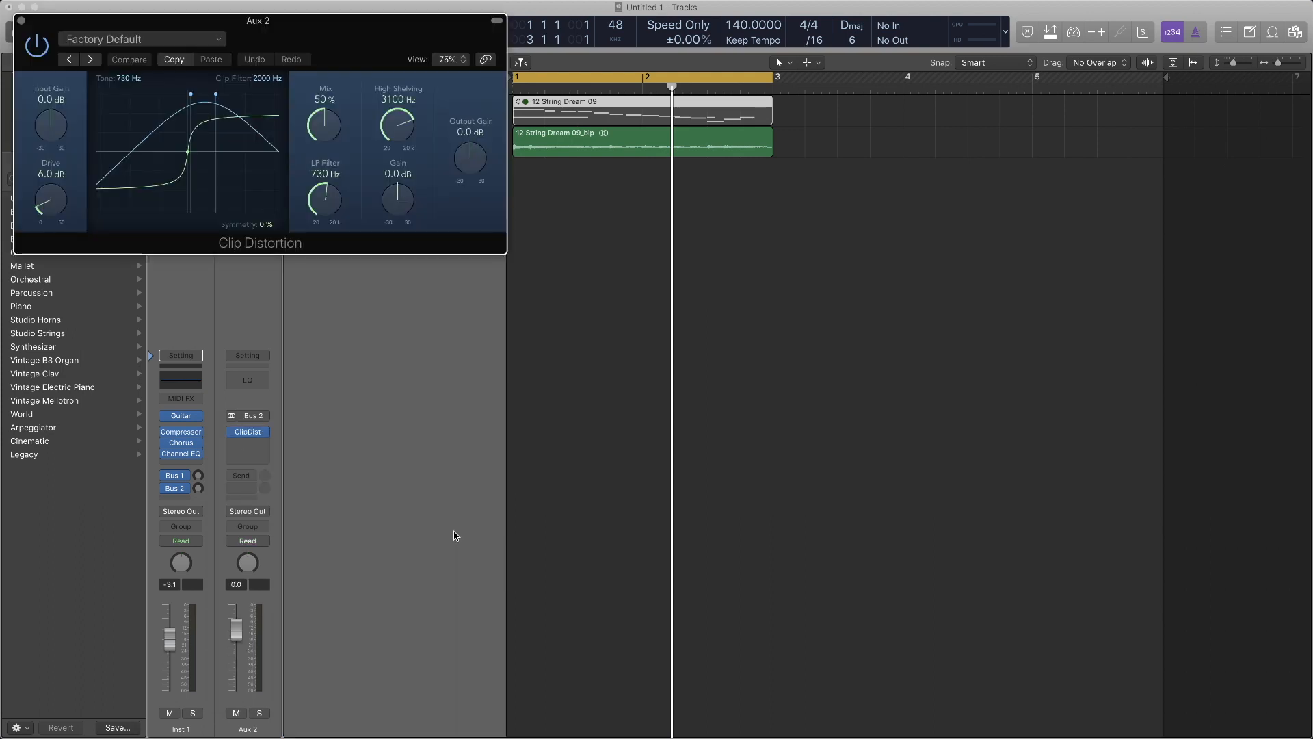
pyautogui.click(21, 21)
# - Send the 12 String Acoustic Guitar track to Bus 3 and insert Delay Designer on the resulting aux channel
pyautogui.click(175, 498)
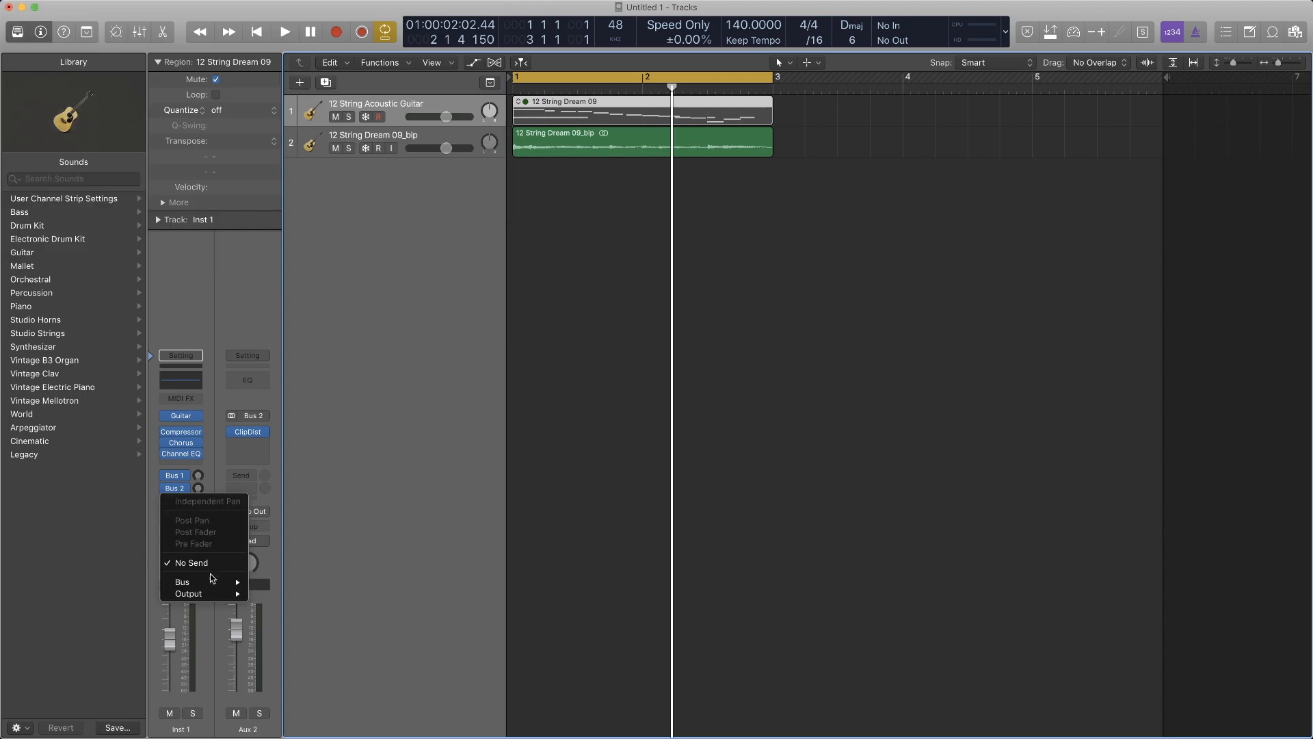
pyautogui.moveTo(225, 587)
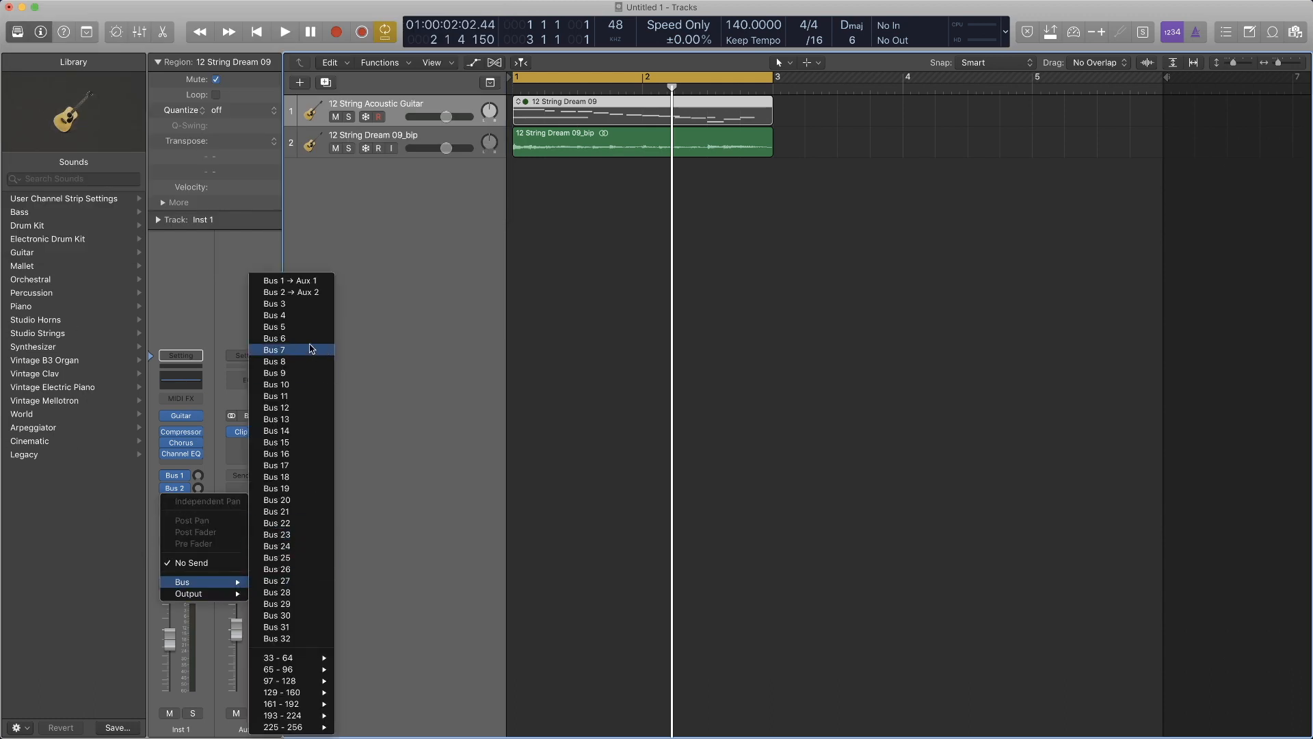
pyautogui.click(311, 305)
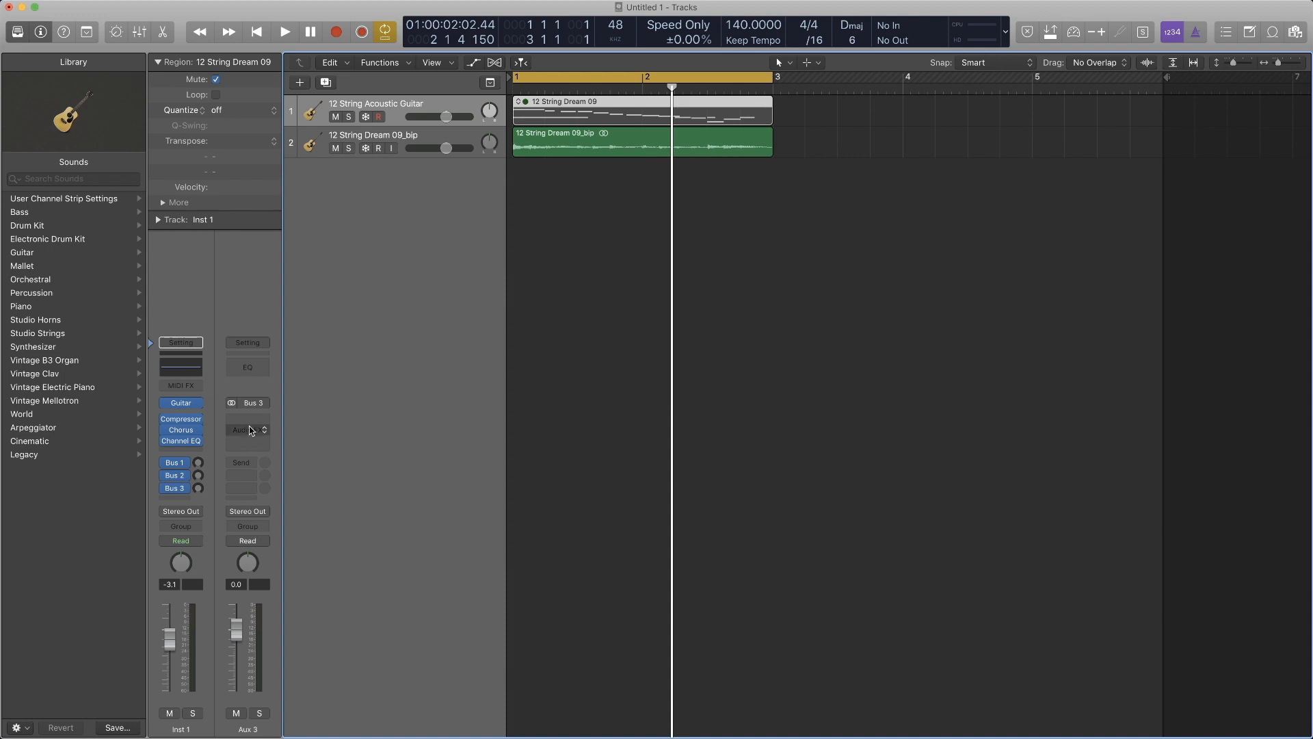
pyautogui.click(247, 417)
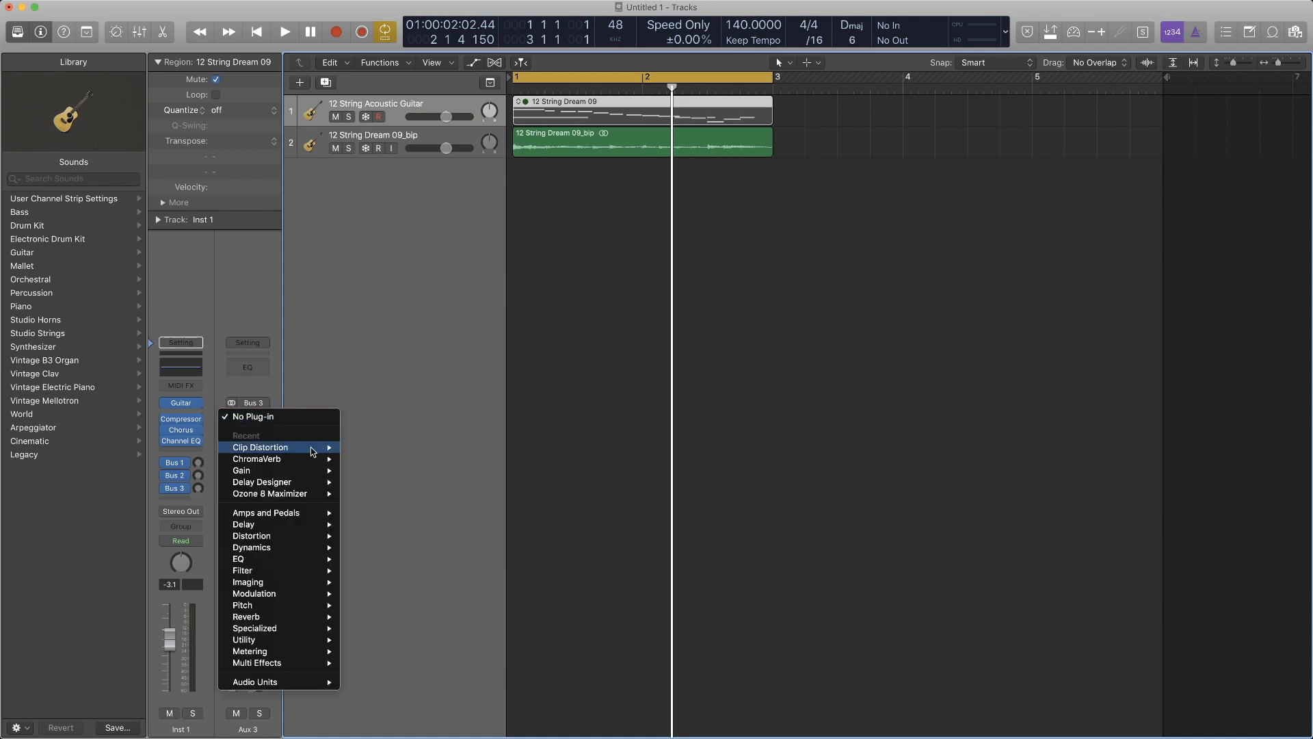
pyautogui.moveTo(310, 447)
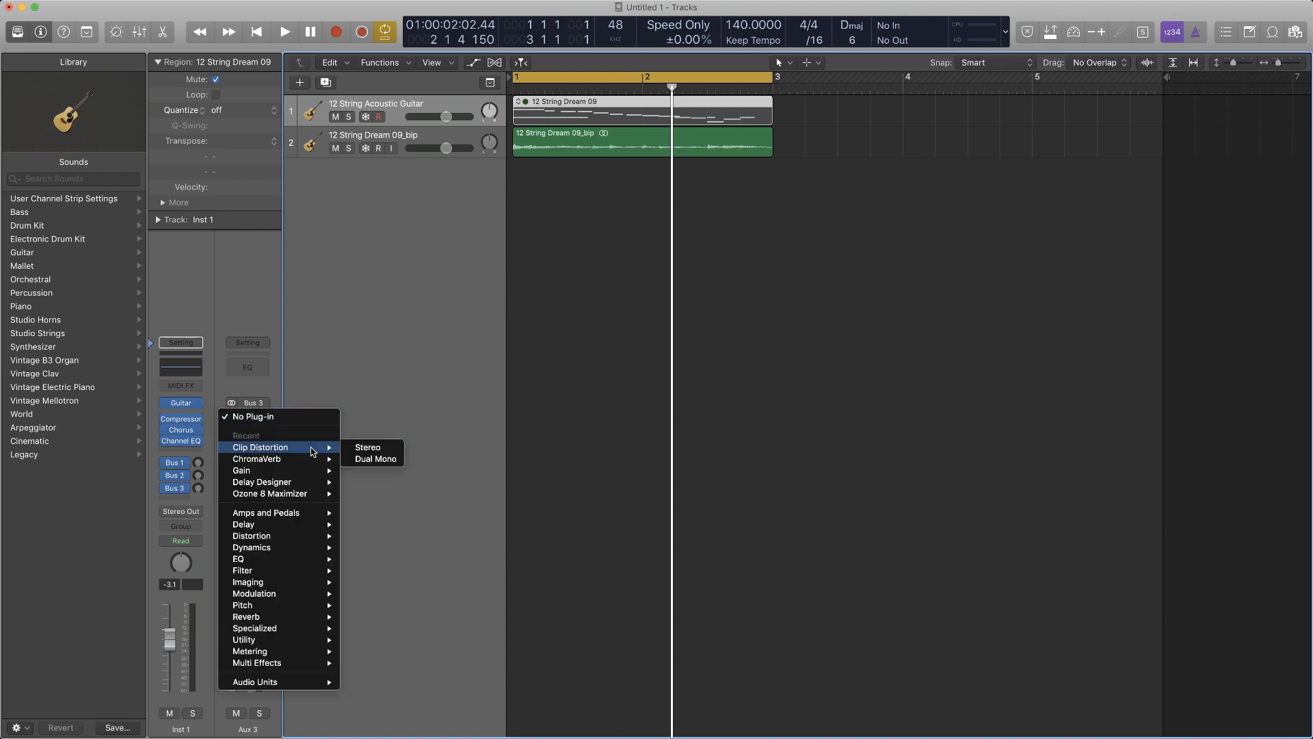
pyautogui.click(396, 277)
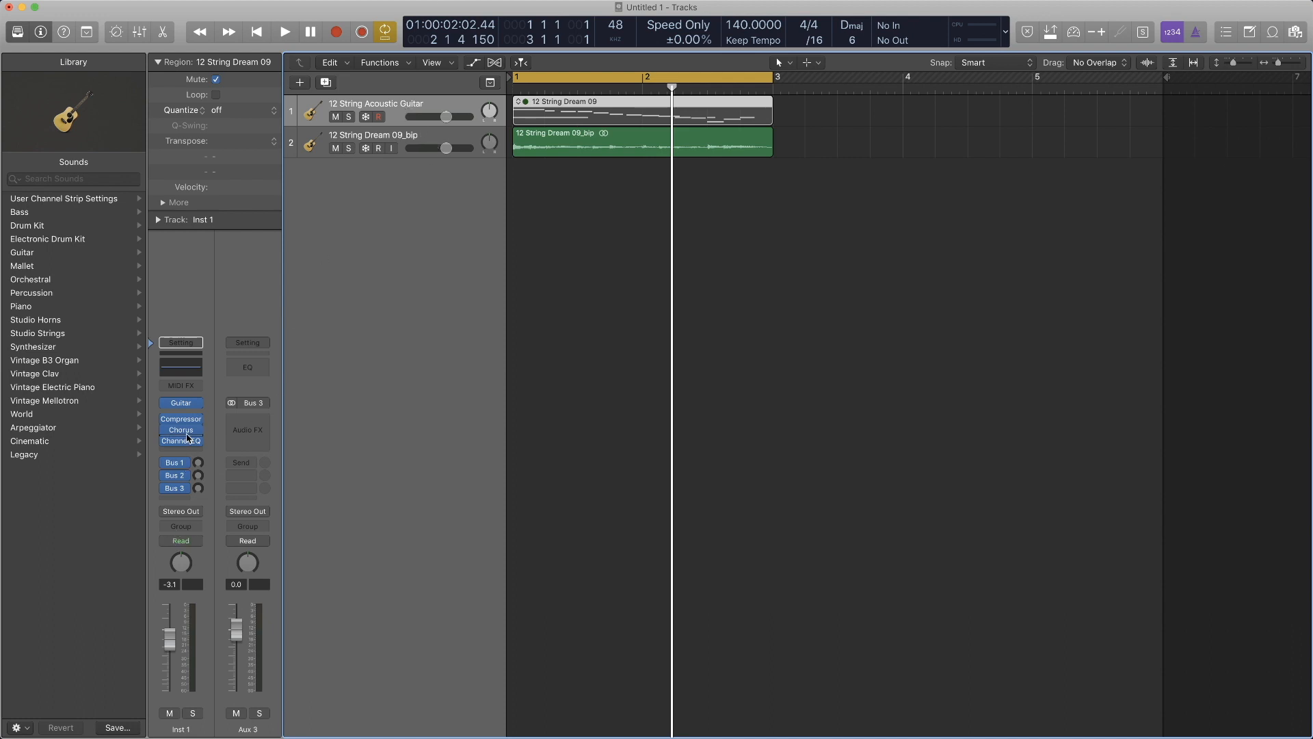
pyautogui.click(175, 475)
pyautogui.click(176, 490)
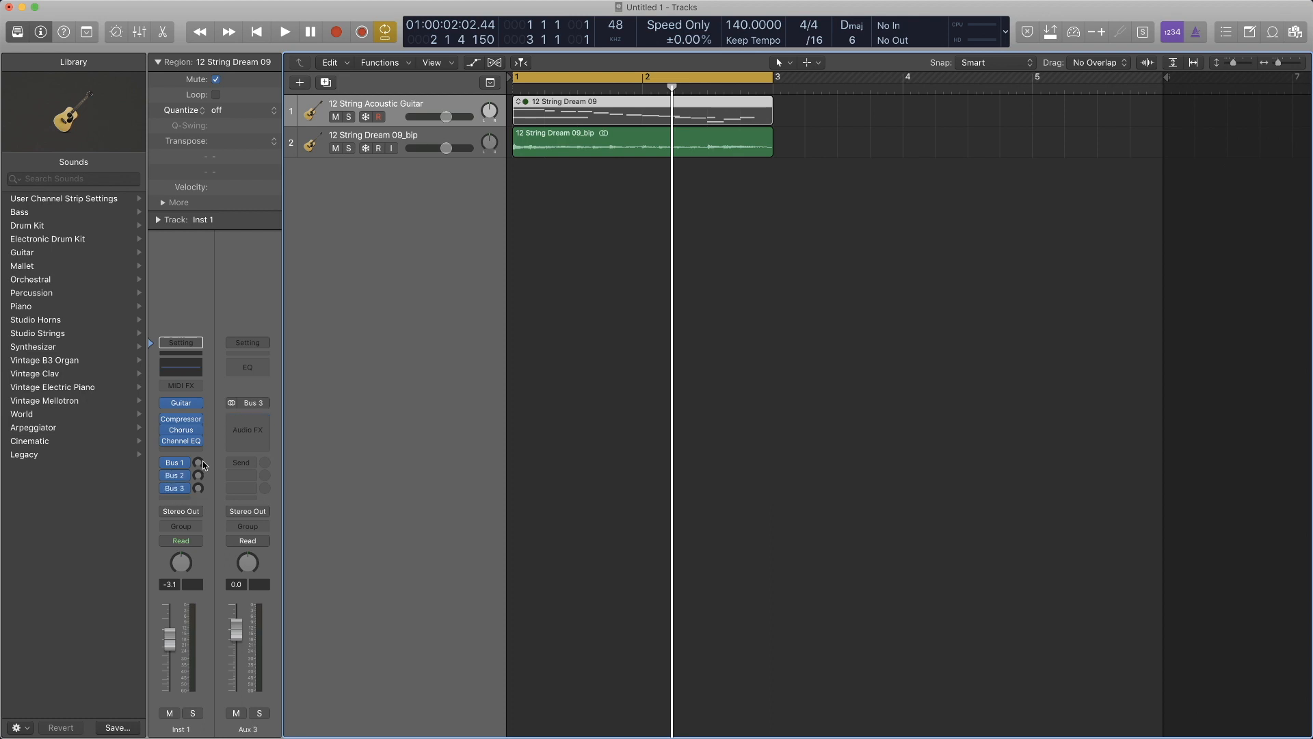
pyautogui.click(228, 424)
pyautogui.moveTo(308, 482)
pyautogui.click(355, 478)
pyautogui.click(22, 20)
# - Send the 12 String Acoustic Guitar track to Bus 4 and insert a stereo Compressor on the resulting aux channel
pyautogui.click(175, 475)
pyautogui.click(180, 500)
pyautogui.moveTo(230, 582)
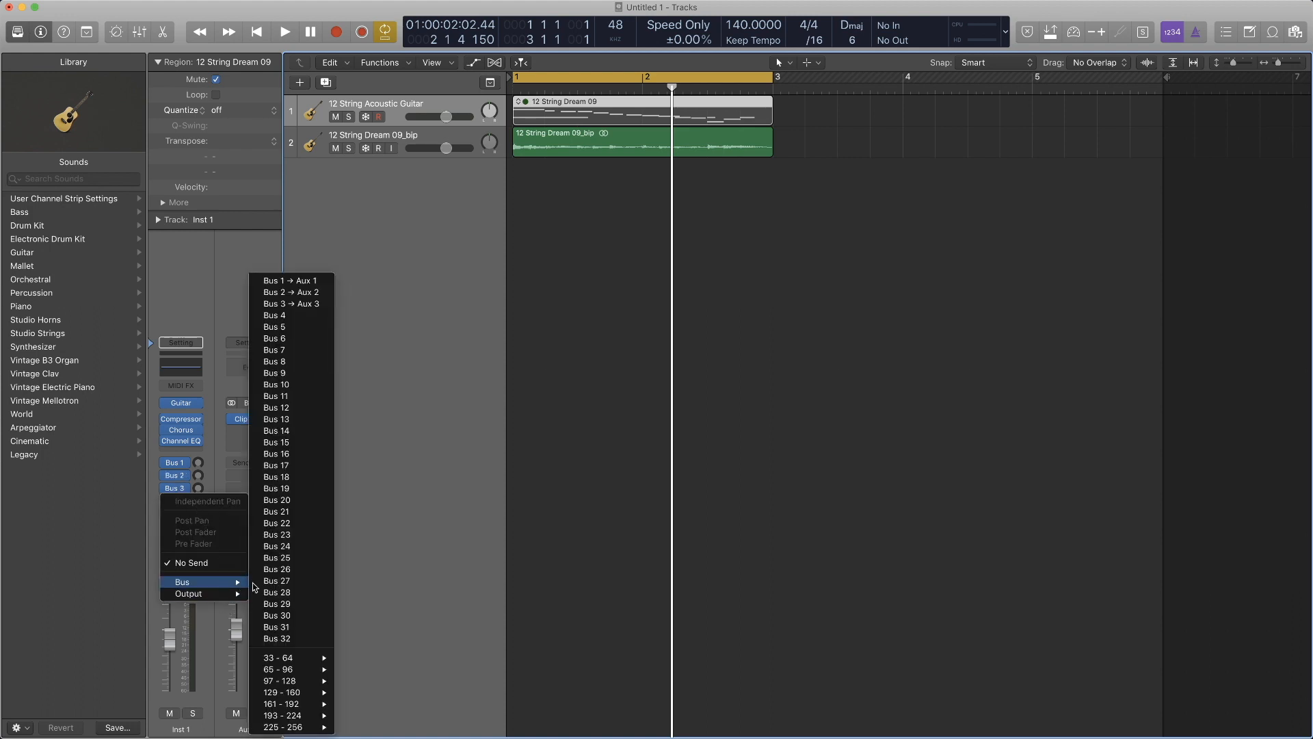
pyautogui.click(293, 316)
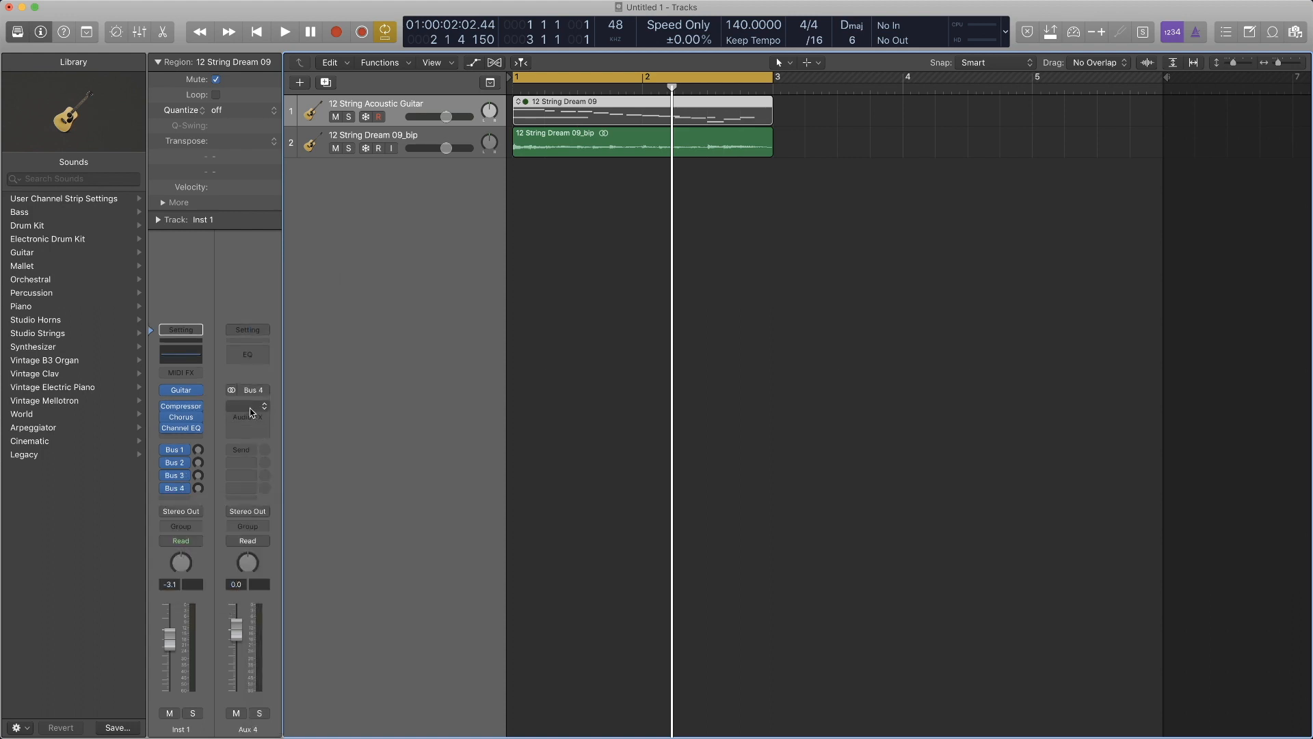
pyautogui.click(248, 403)
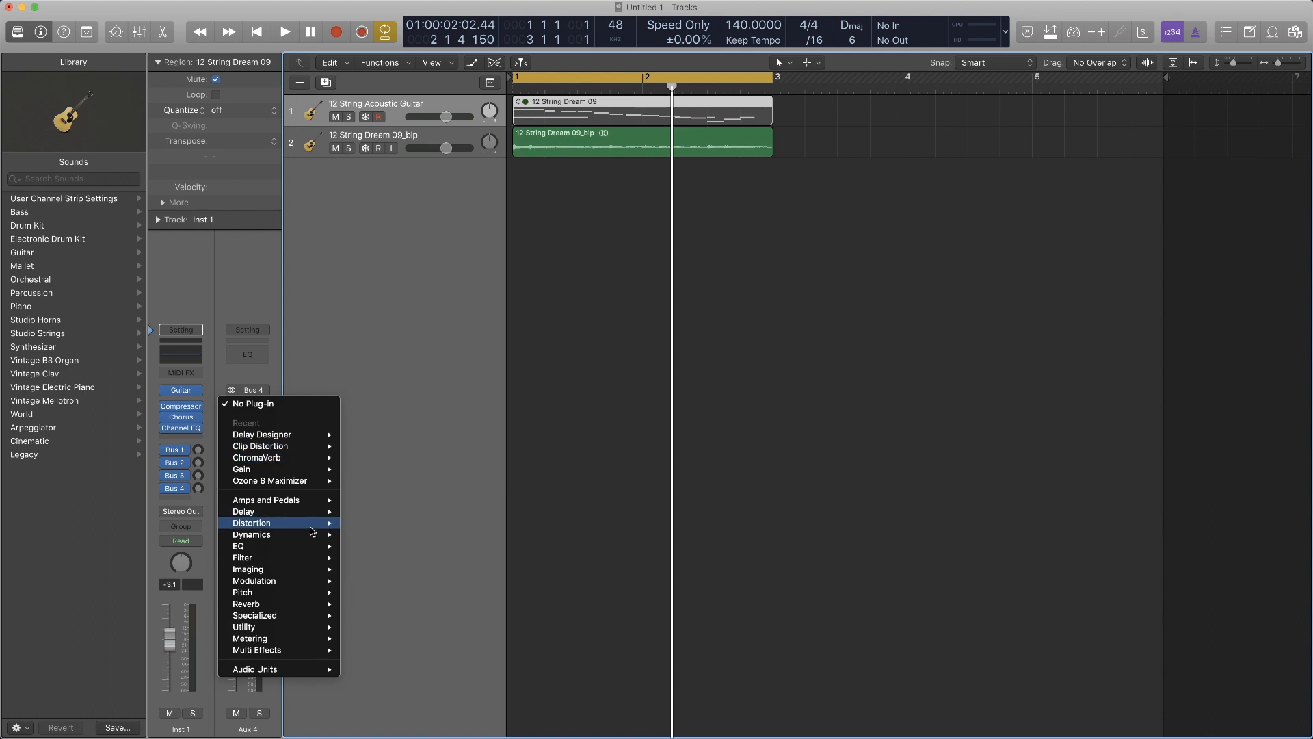
pyautogui.moveTo(322, 525)
pyautogui.moveTo(398, 543)
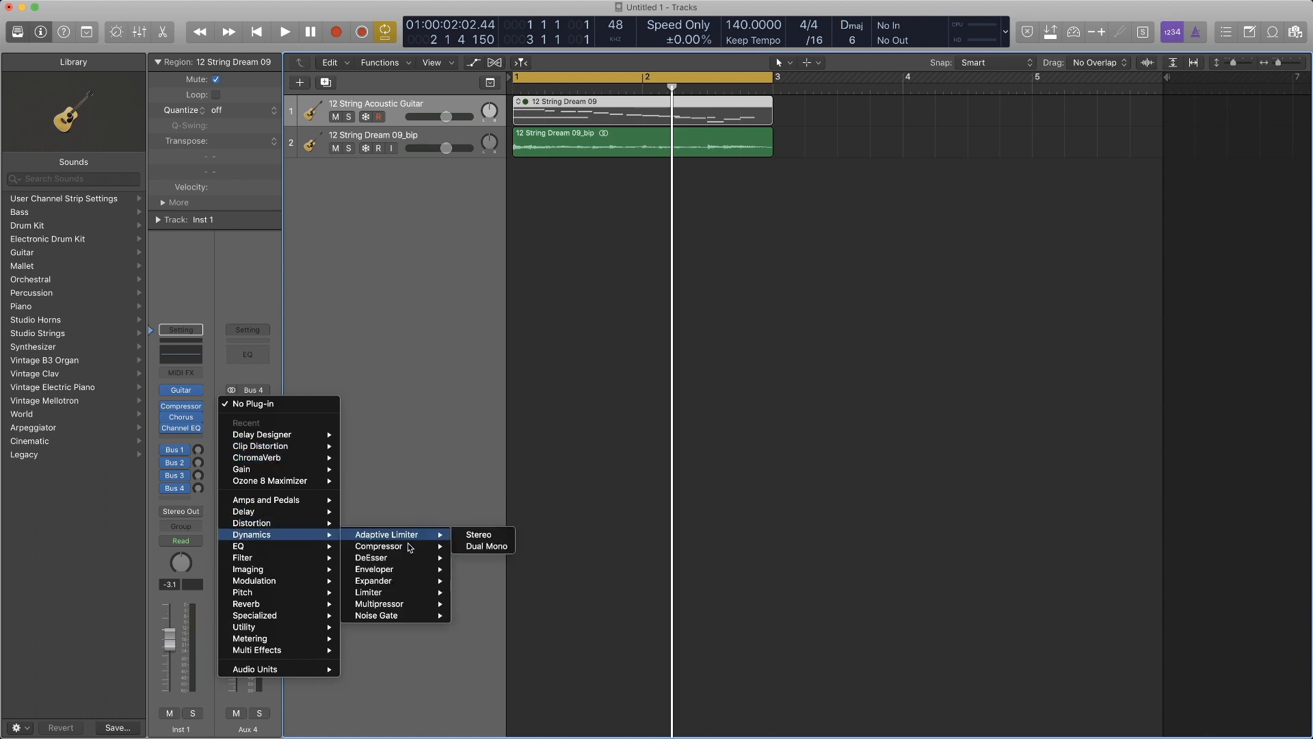
pyautogui.click(471, 547)
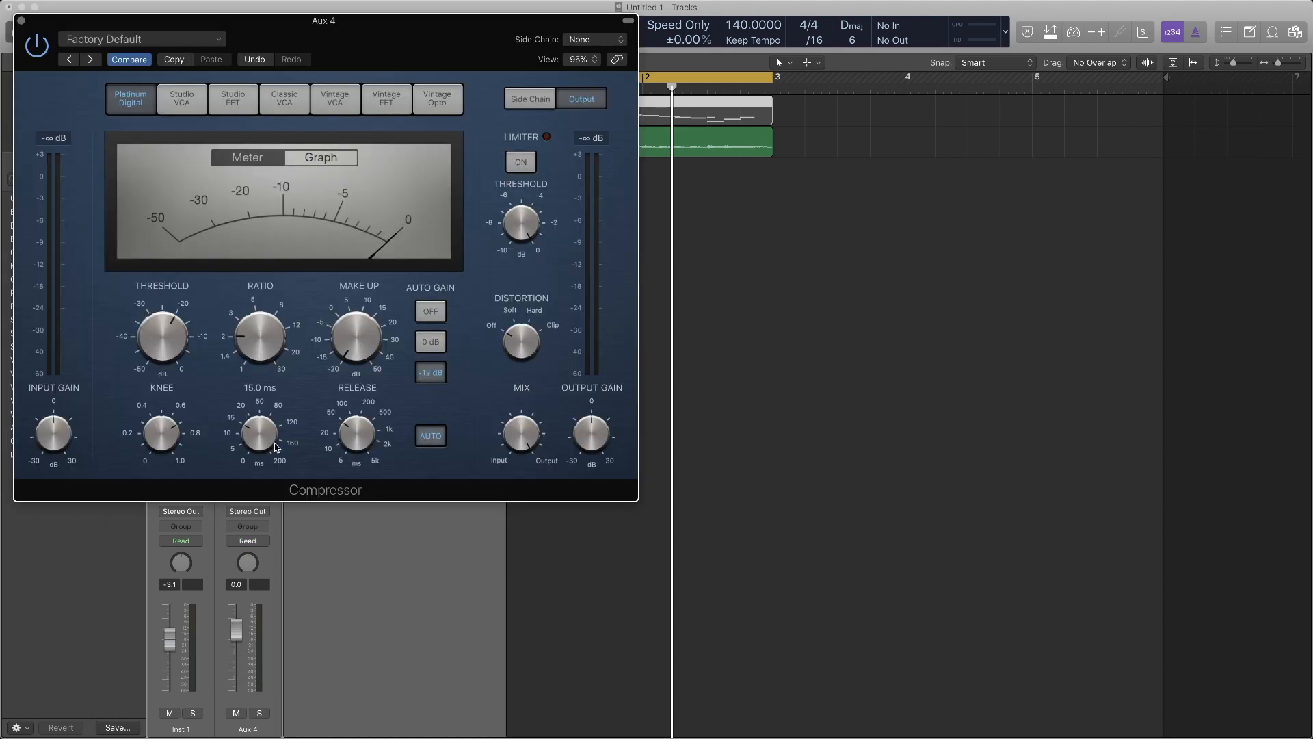
pyautogui.press('super+w')
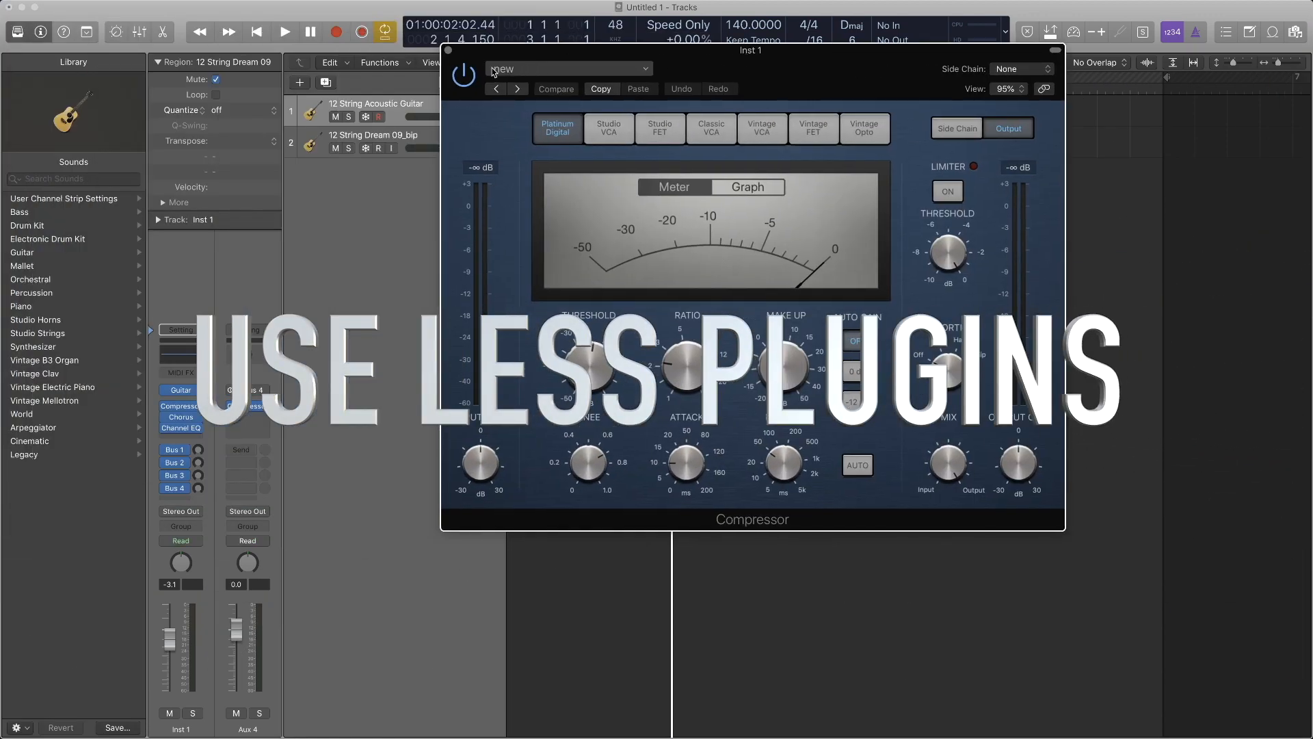
# - Show the guitar track's Compressor, Chorus and Channel EQ plug-ins together, arranging their windows to compare the settings
pyautogui.click(448, 50)
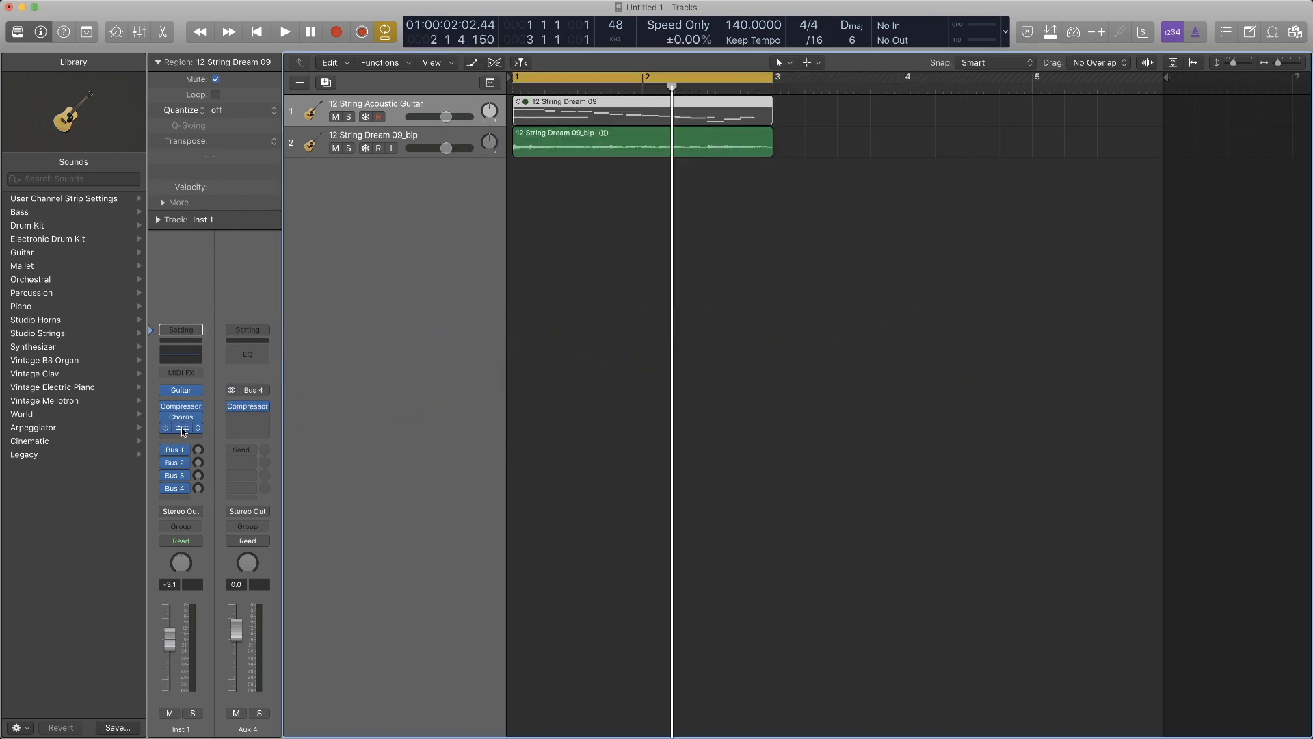
pyautogui.click(190, 408)
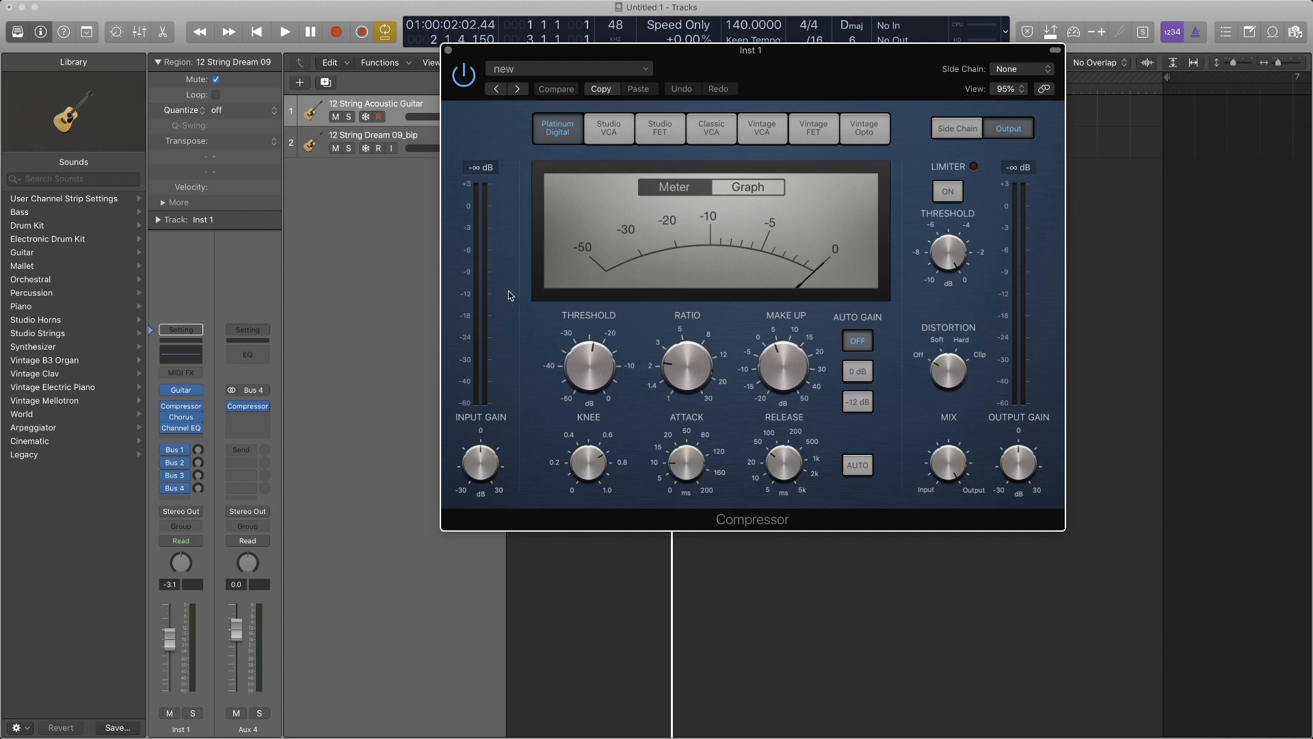
pyautogui.click(182, 419)
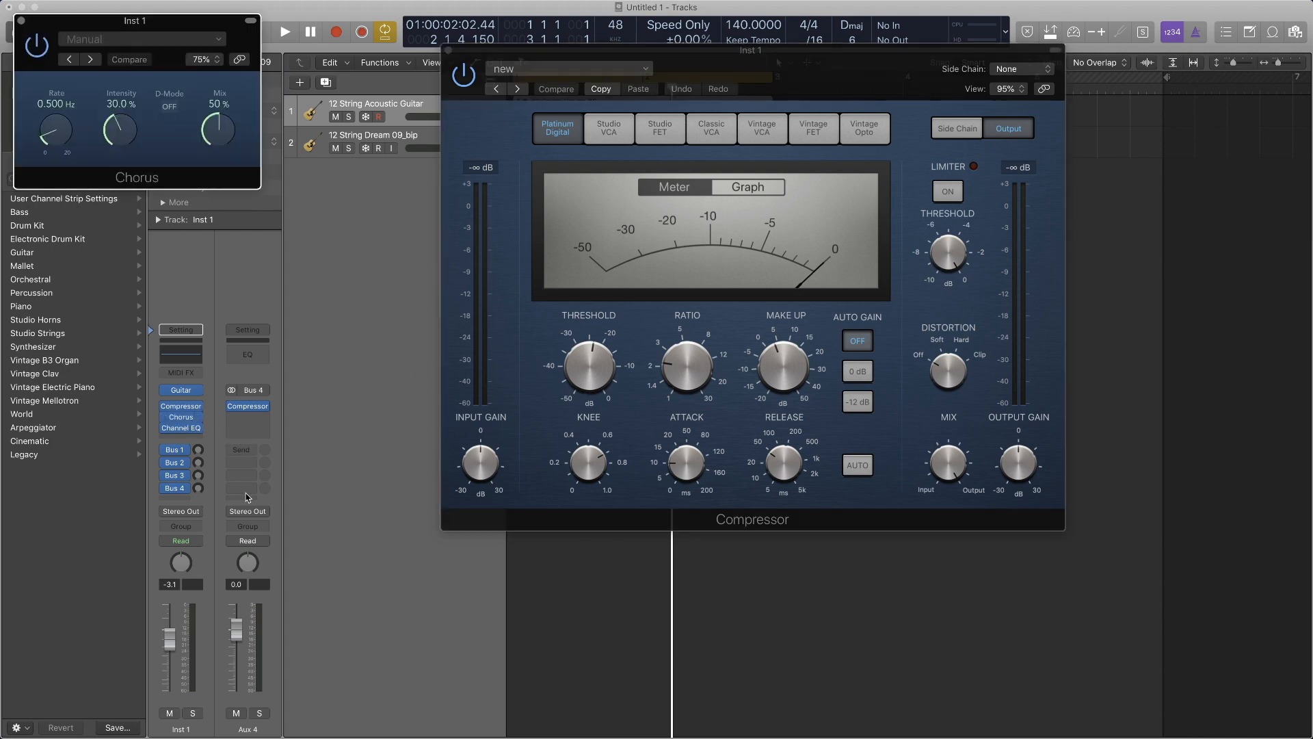
pyautogui.click(180, 431)
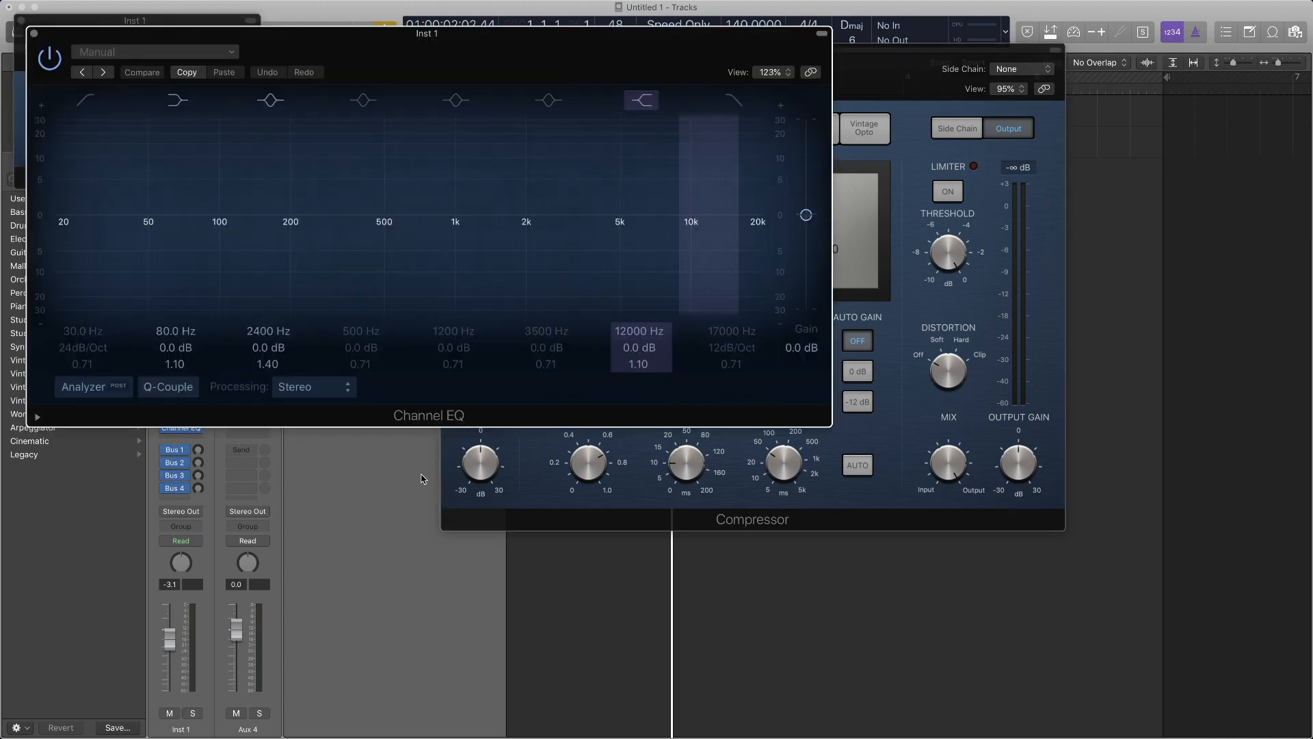
pyautogui.moveTo(430, 41); pyautogui.dragTo(882, 339)
pyautogui.moveTo(793, 71); pyautogui.dragTo(670, 29)
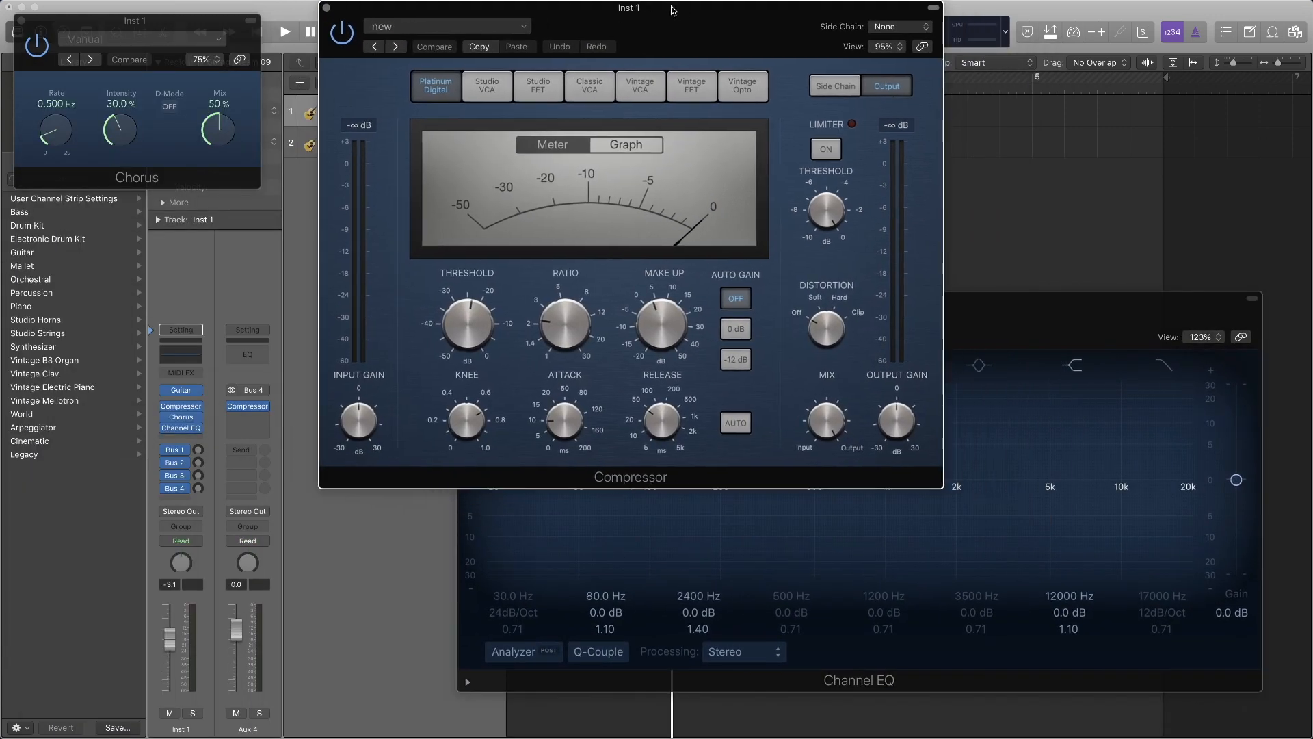
pyautogui.moveTo(1067, 322); pyautogui.dragTo(1080, 364)
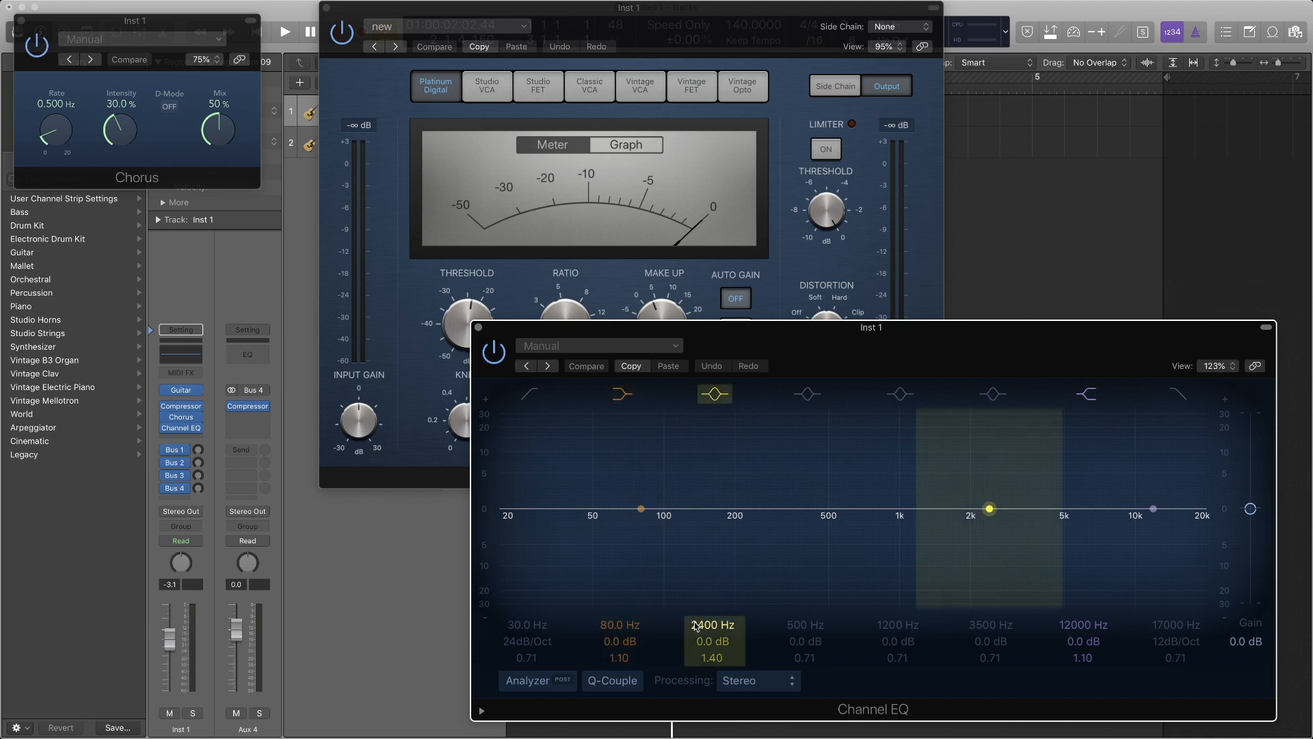
# - Bring the Compressor and Channel EQ forward in turn, and close all three of the guitar track's plug-in windows
pyautogui.click(872, 301)
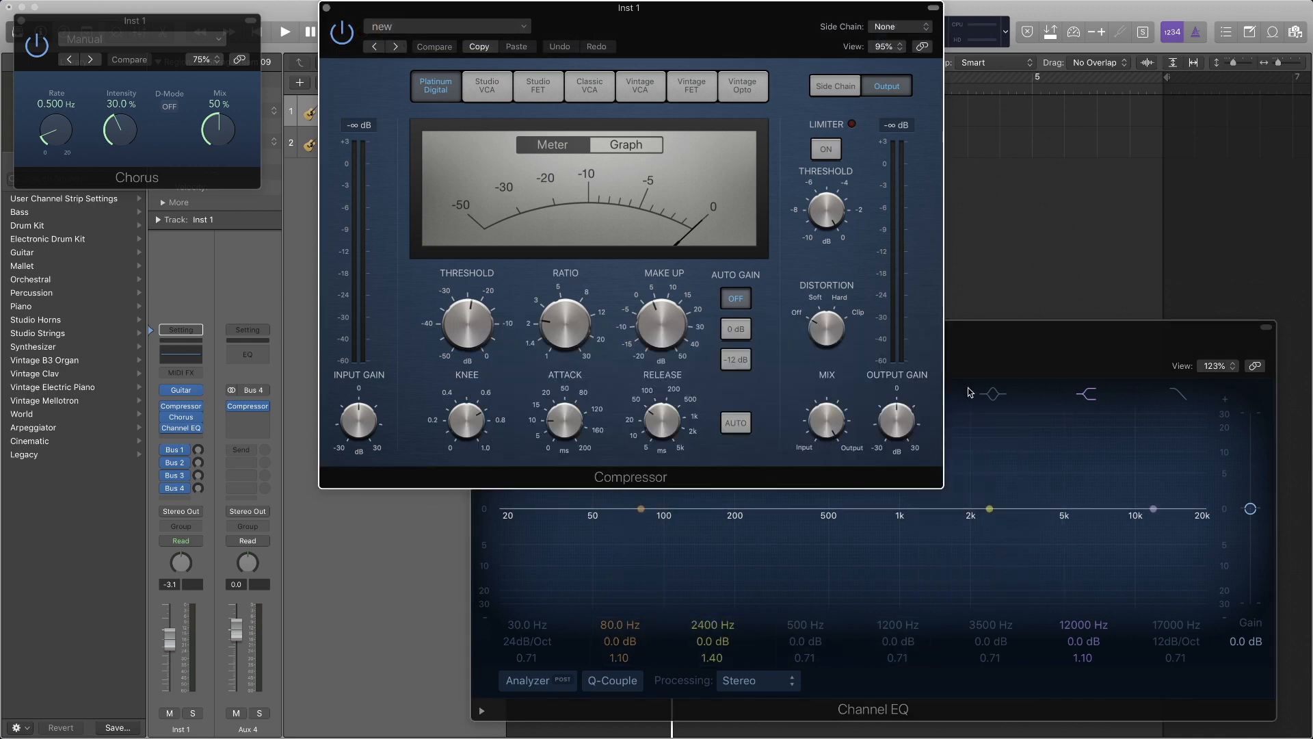
pyautogui.click(1029, 341)
pyautogui.click(478, 328)
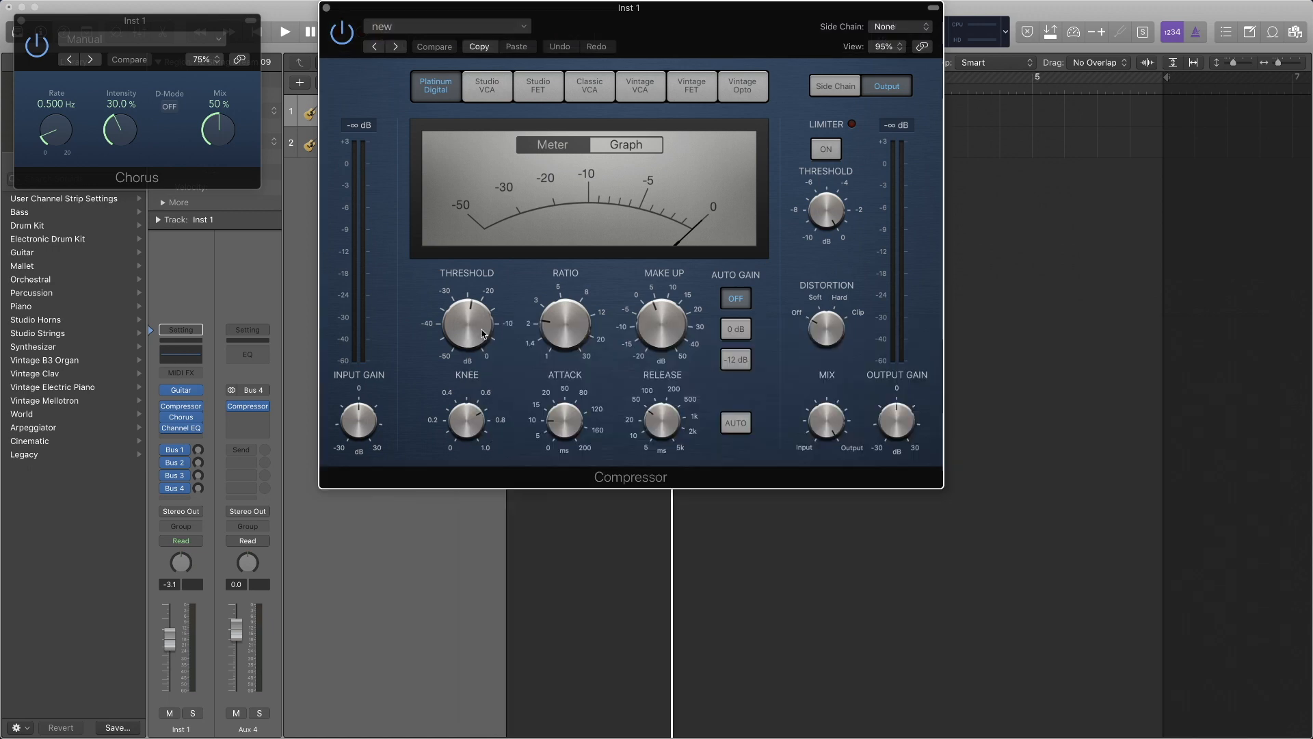
pyautogui.click(327, 8)
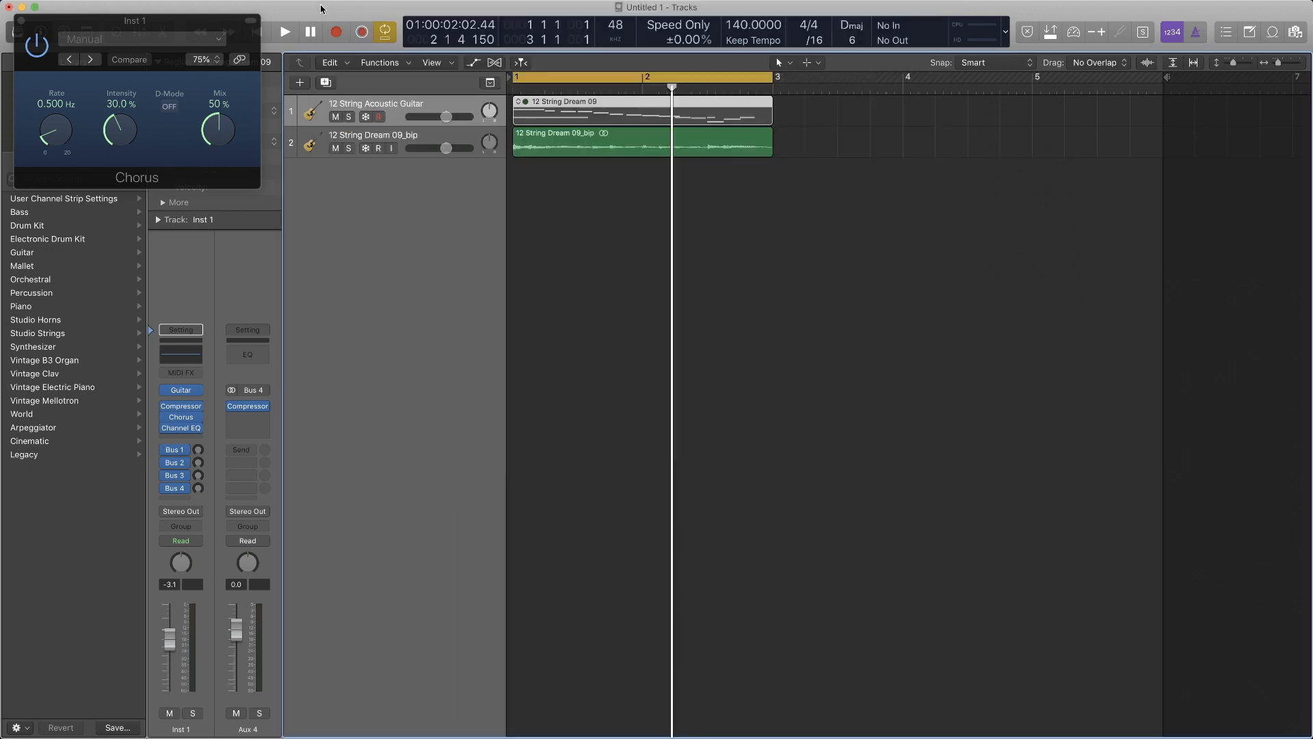
pyautogui.click(22, 20)
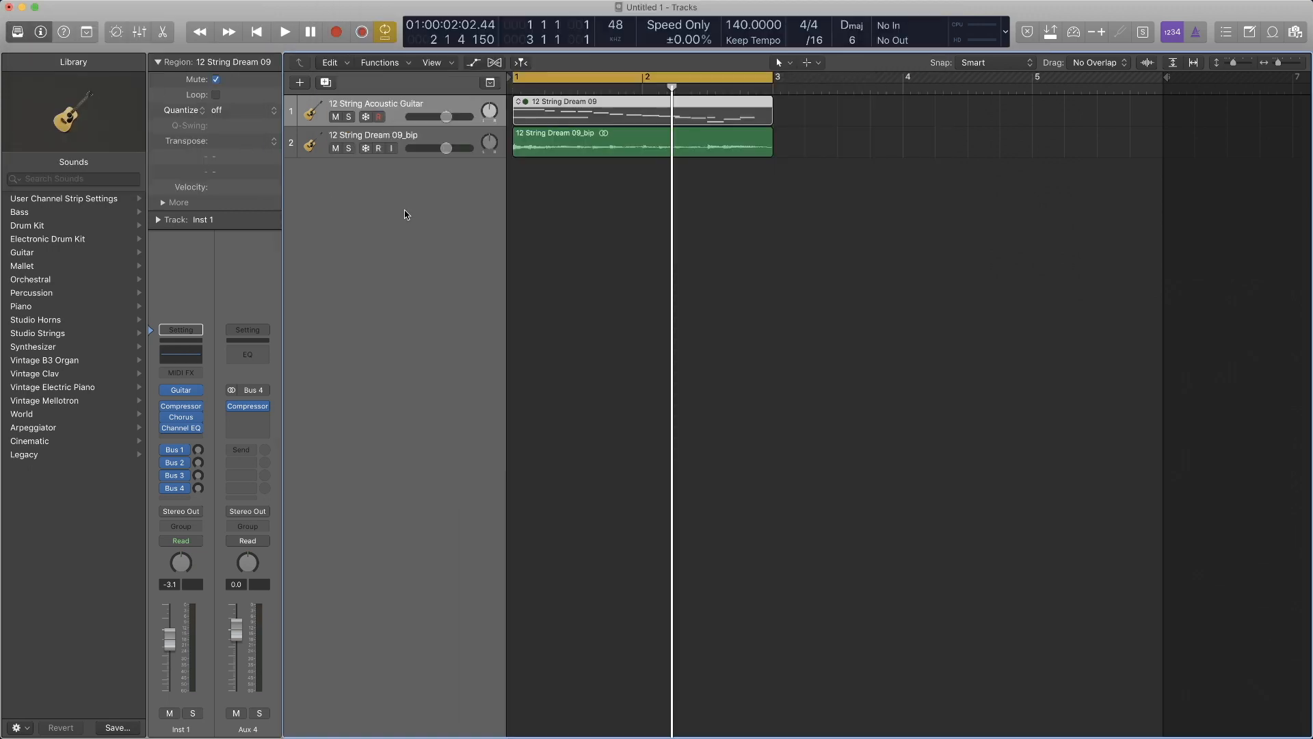